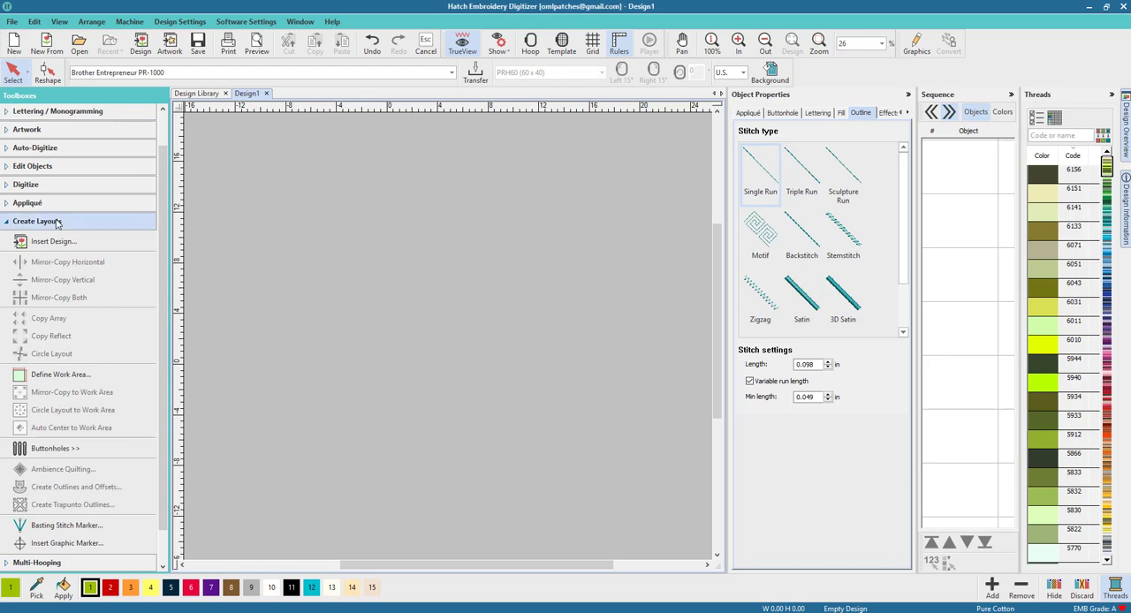
Digitize an open zigzag line through six points, about 28.8 in wide and 2.3 in high, in Single Run stitch.
click(8, 225)
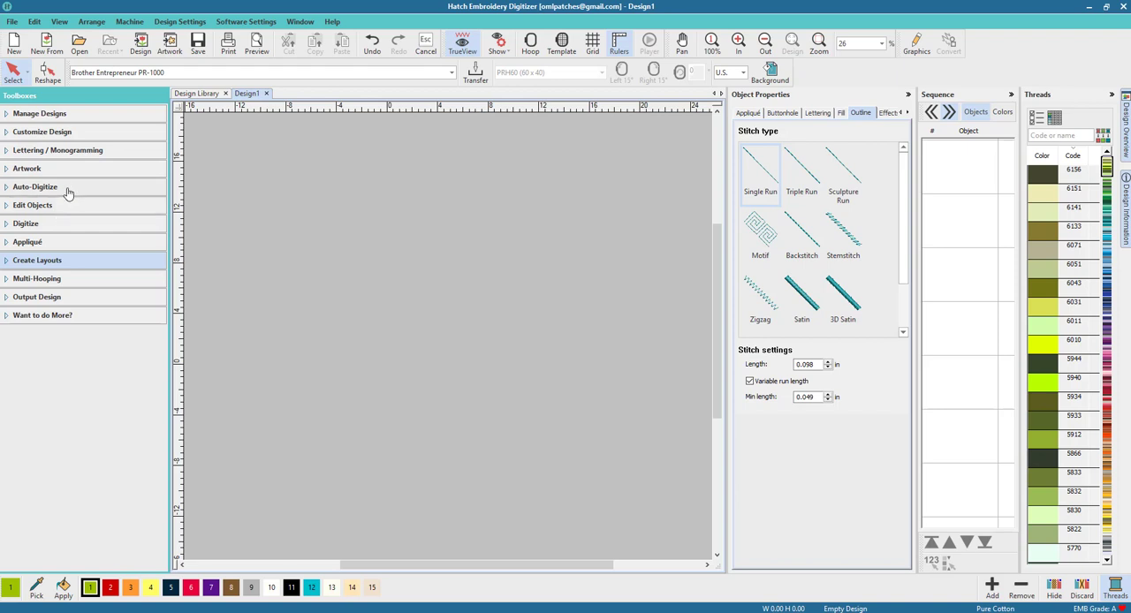
click(68, 226)
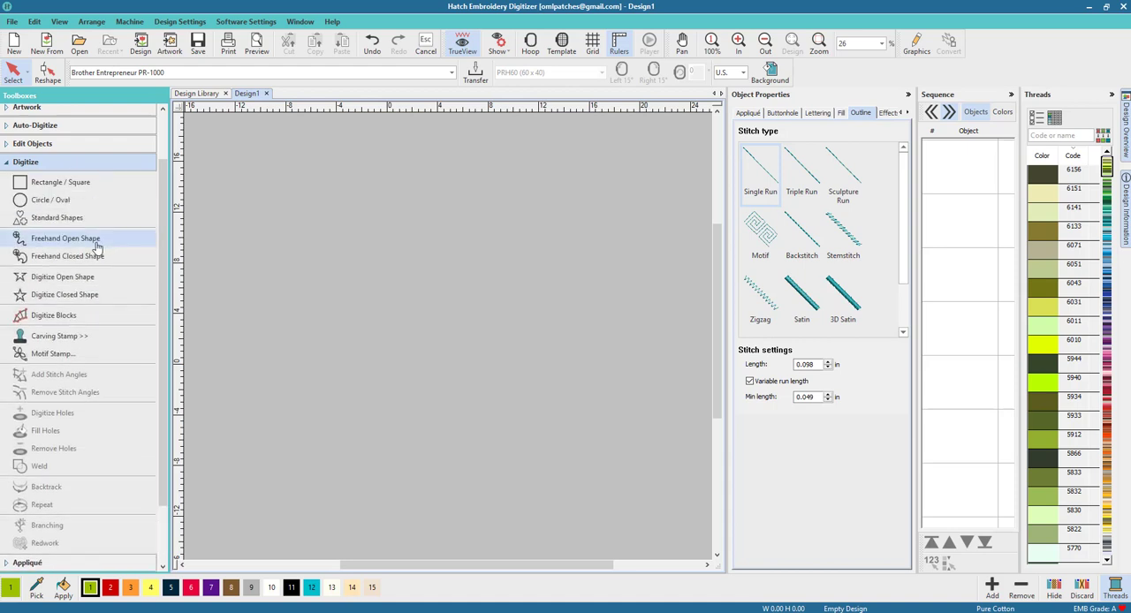
click(60, 278)
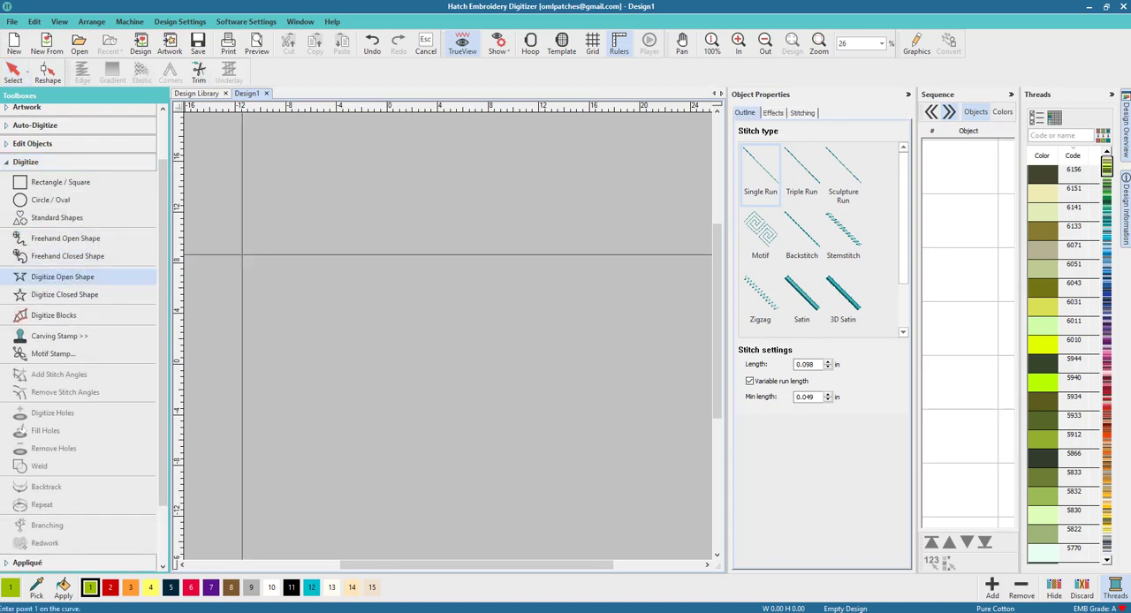
click(290, 262)
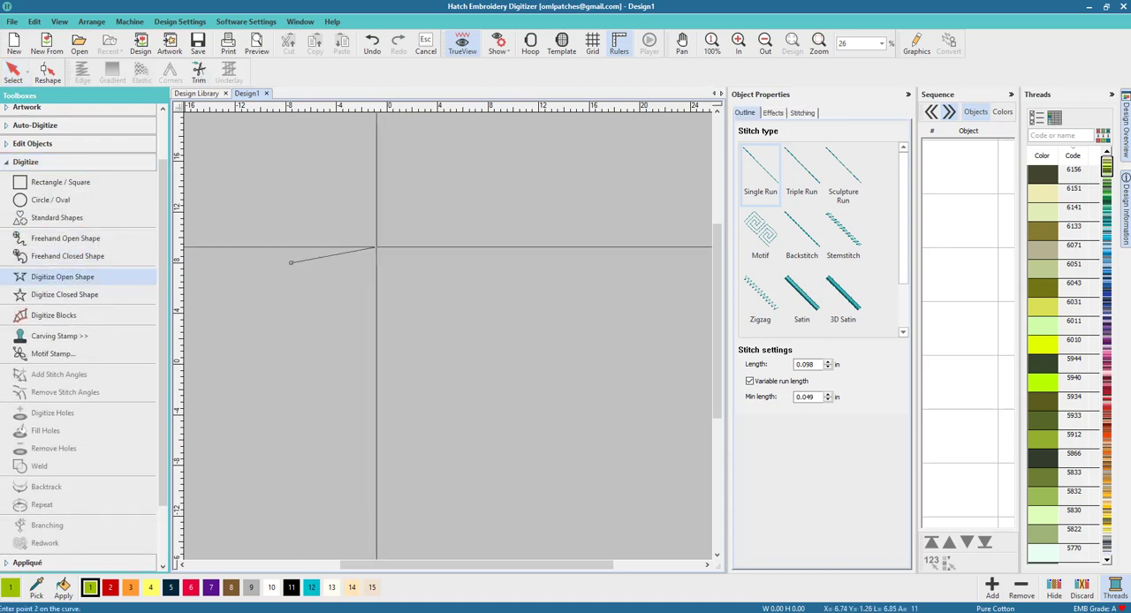
click(376, 247)
click(445, 265)
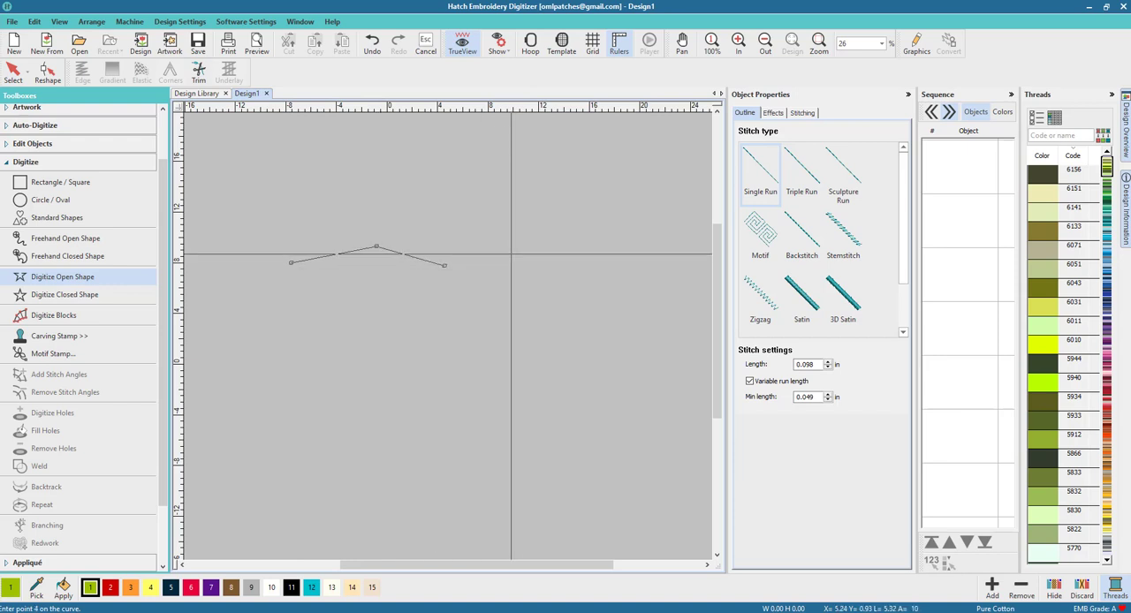
click(519, 247)
click(596, 267)
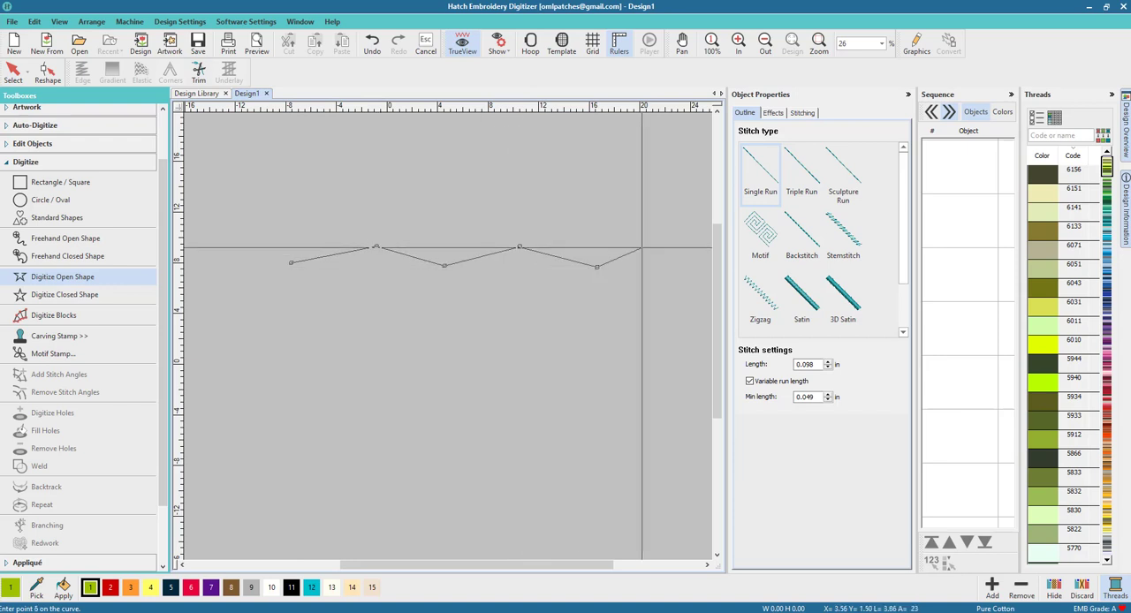
click(655, 238)
key(Return)
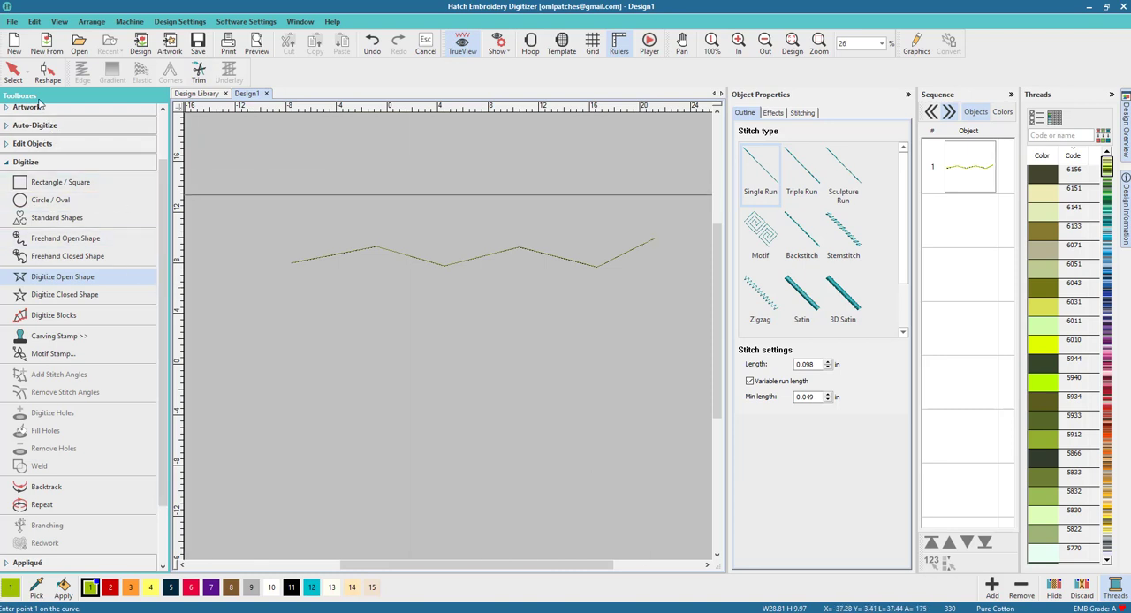
Create three 0.157 in offset outlines around the zigzag line in red Single Run, with rounded corners and holes excluded.
click(14, 71)
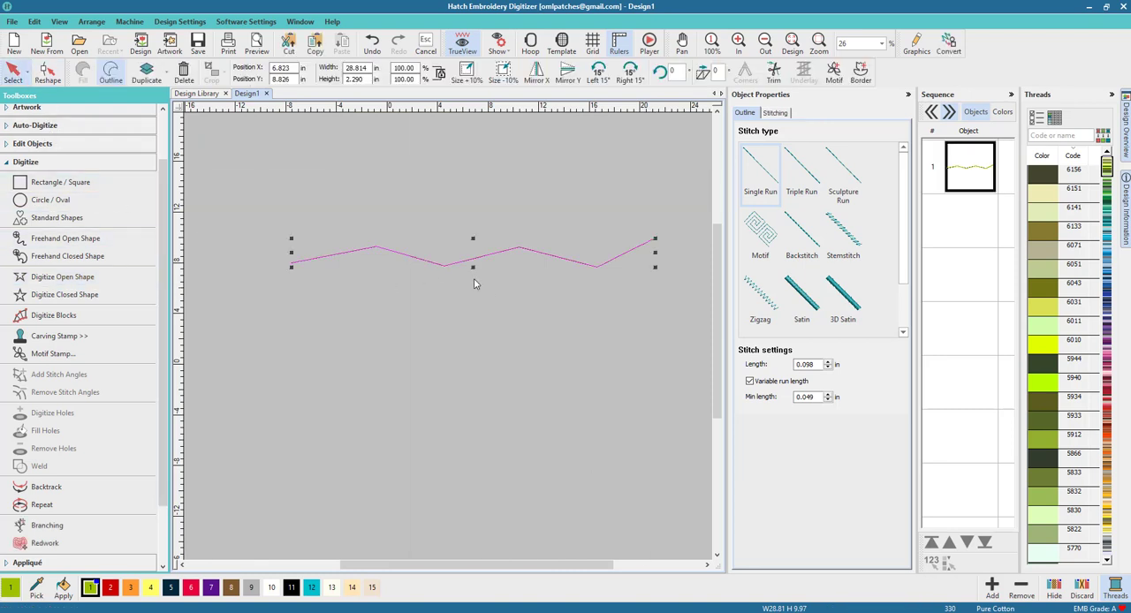
drag(596, 563, 601, 564)
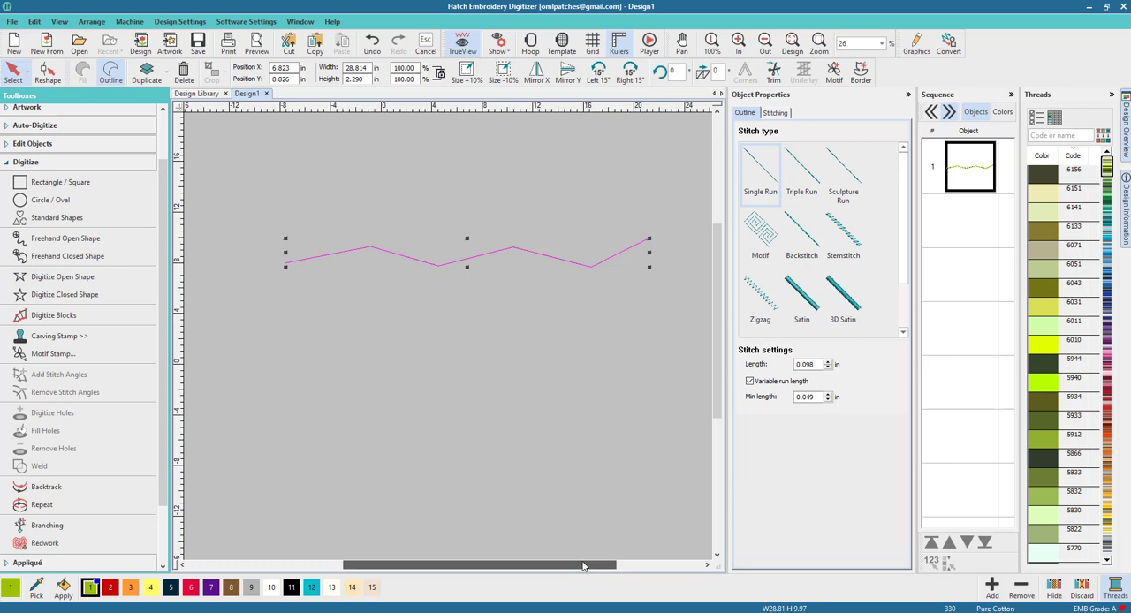
click(49, 164)
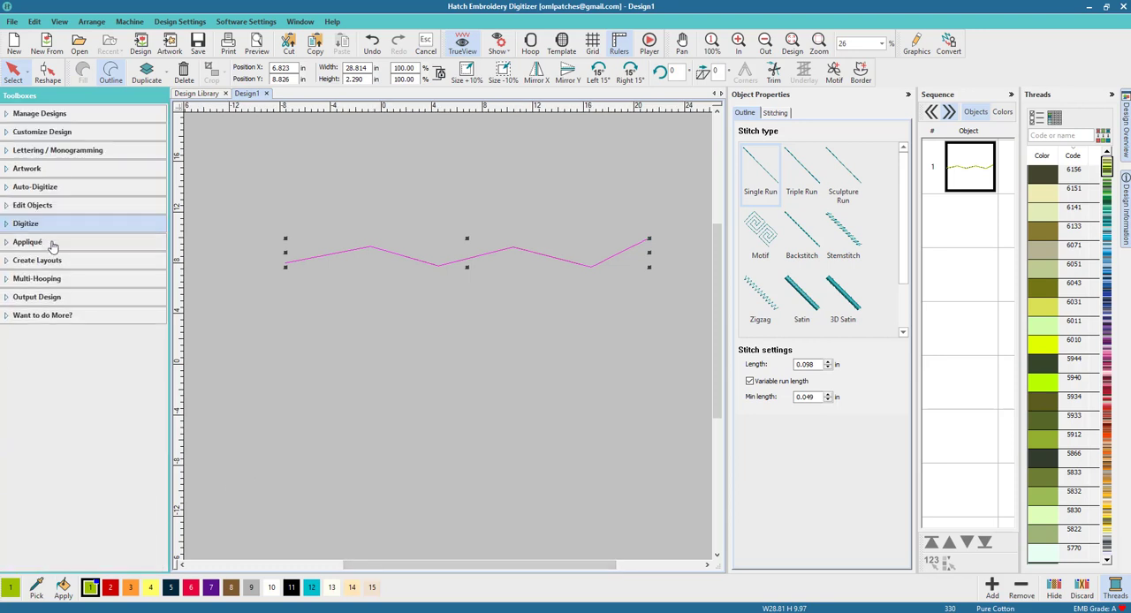
click(59, 261)
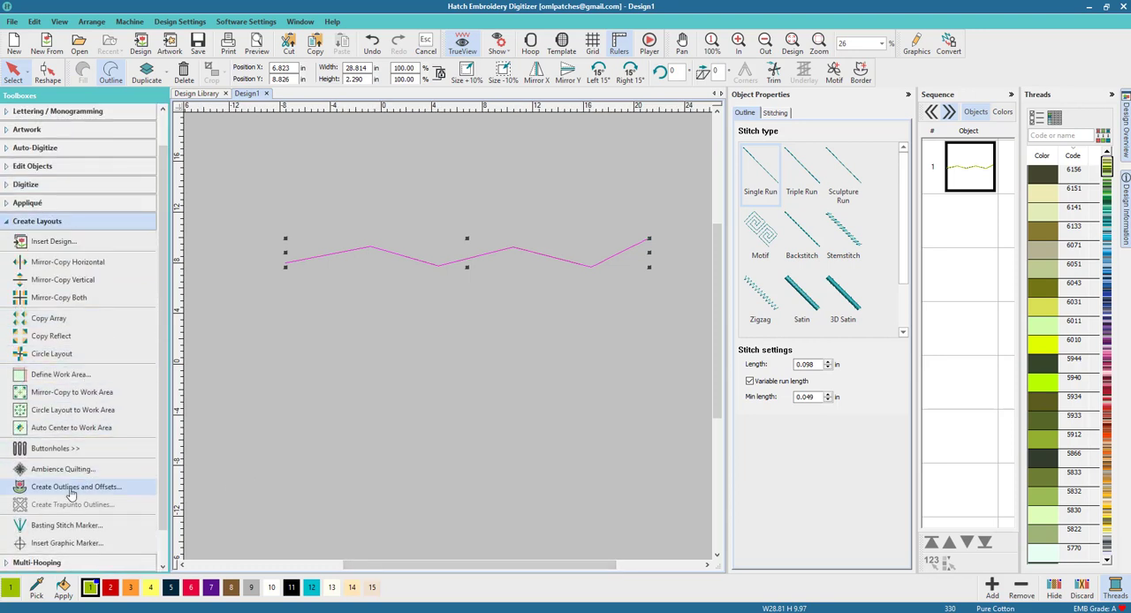
click(75, 490)
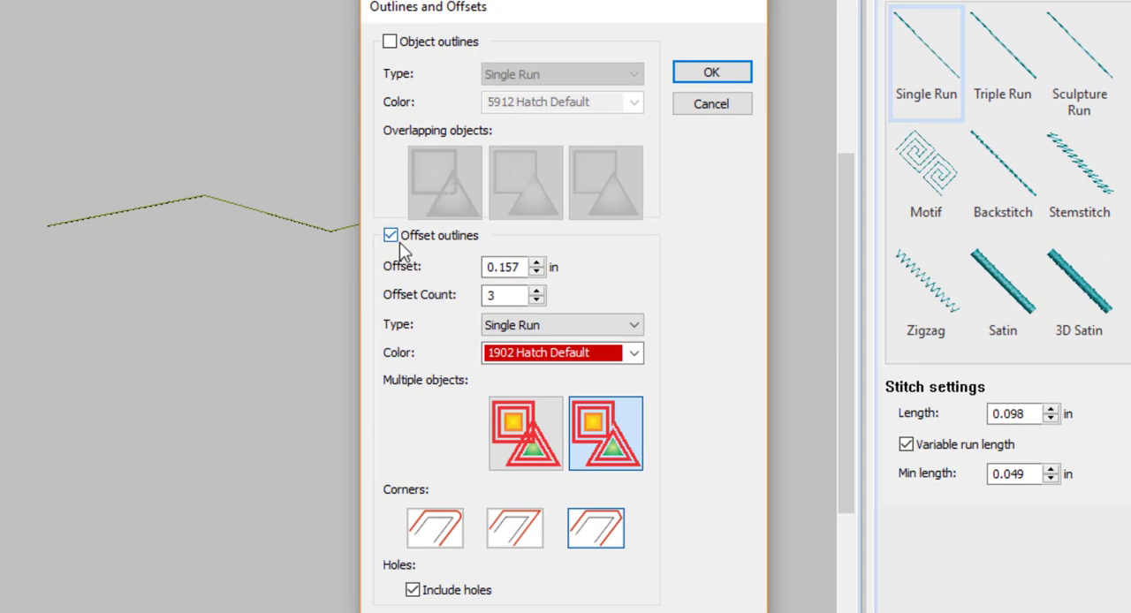
click(426, 594)
click(437, 534)
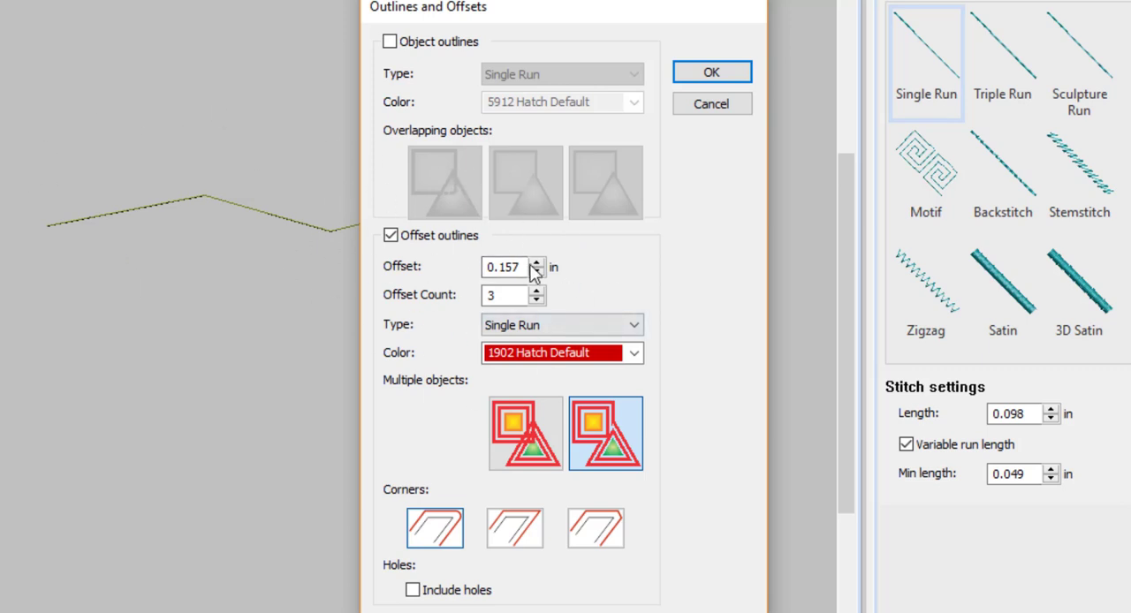
click(709, 74)
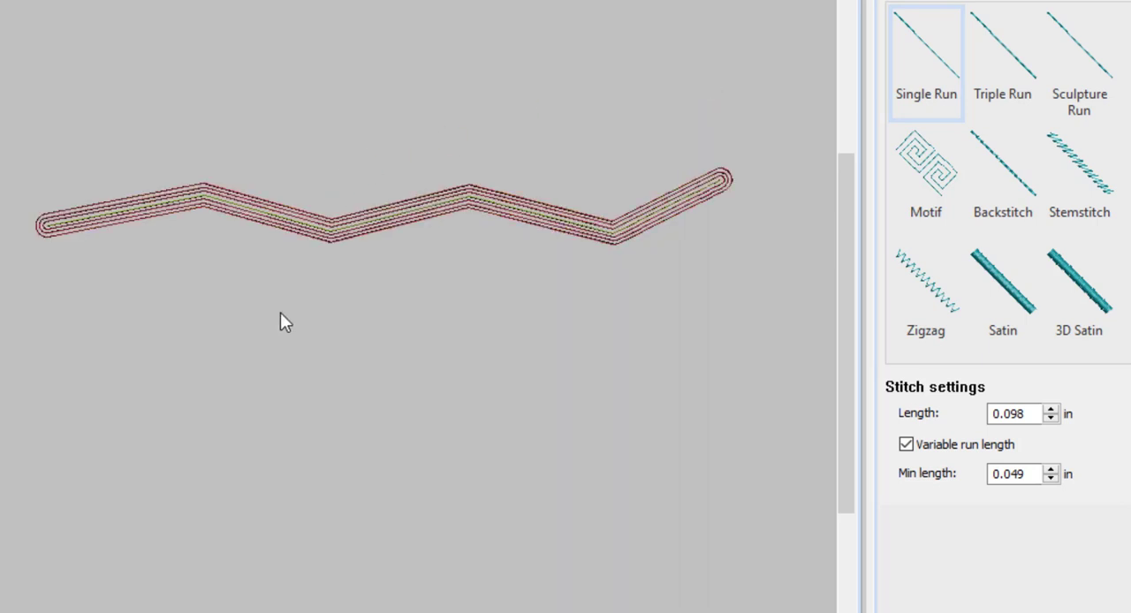
Delete the original green zigzag line in the middle of the offset outlines.
scroll(337, 364, up, 4)
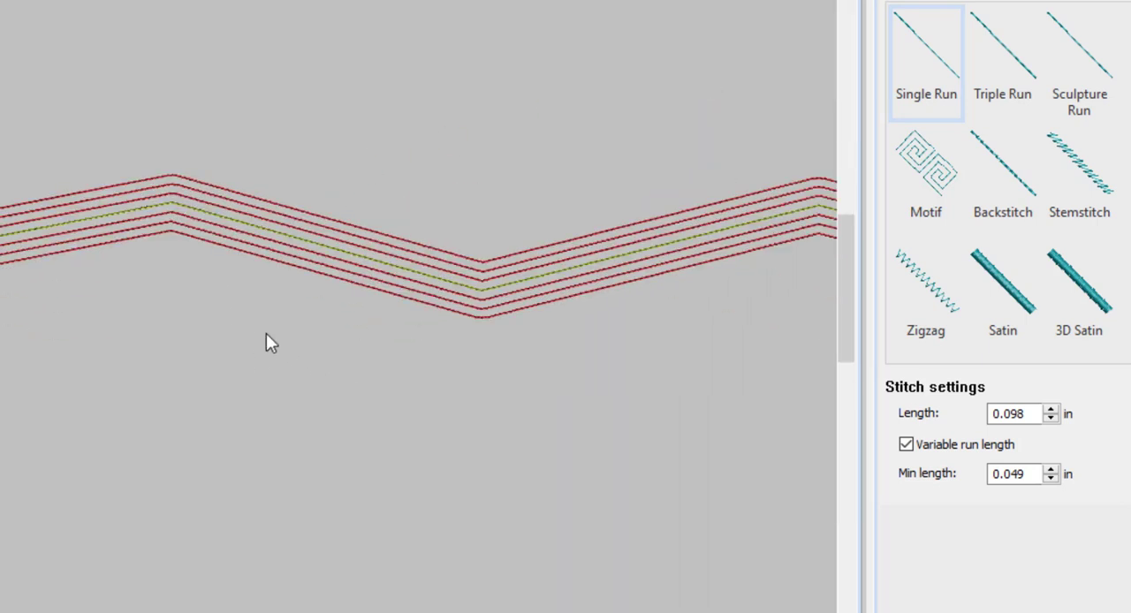
scroll(335, 371, down, 2)
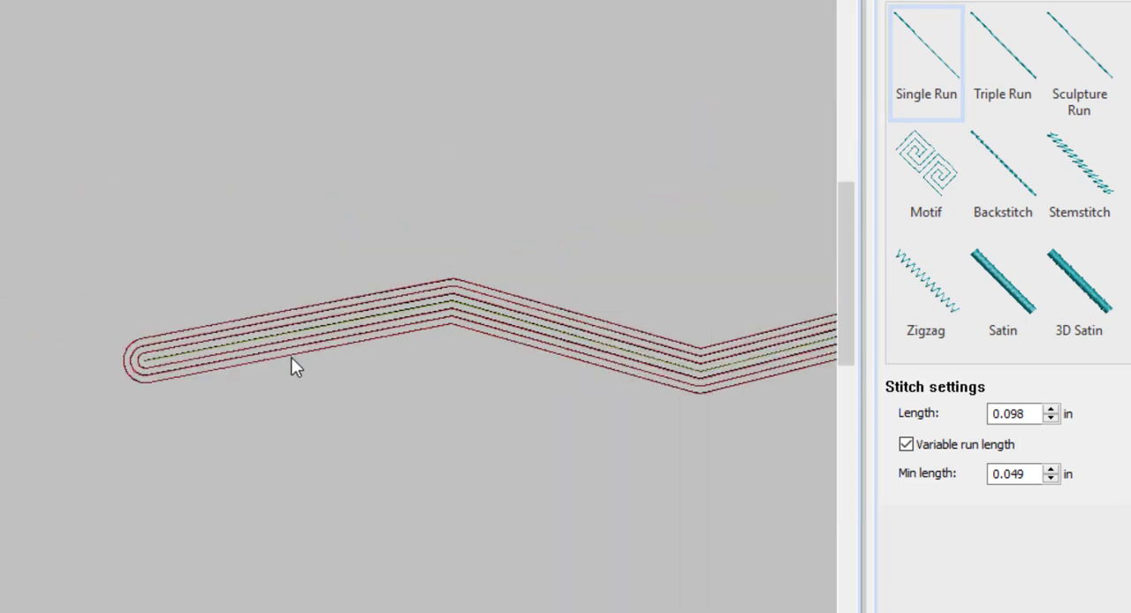
click(170, 353)
key(Delete)
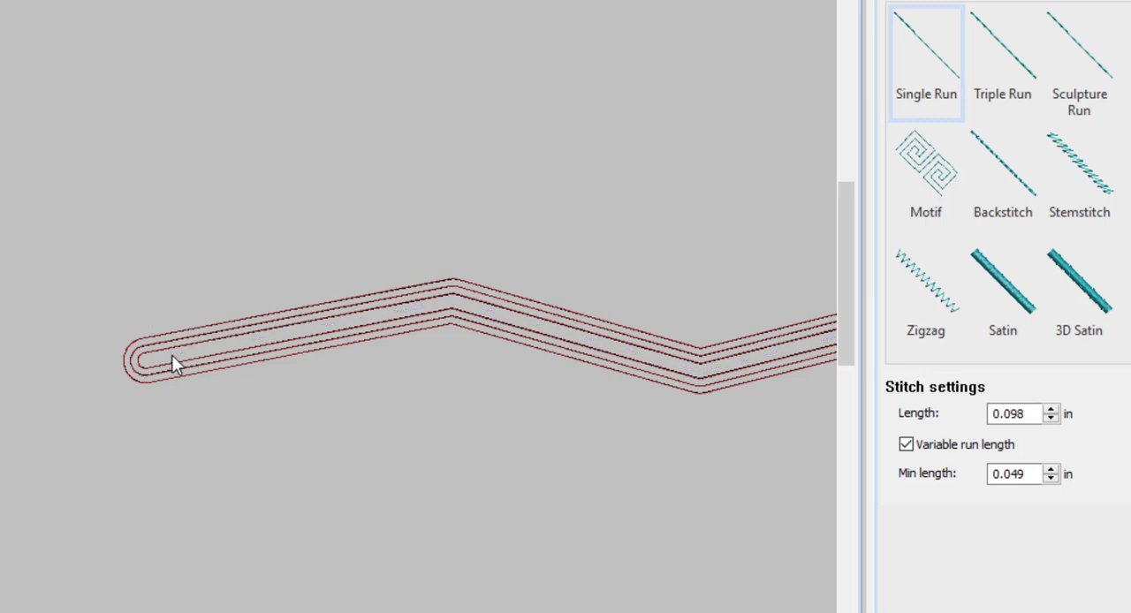
Separate the offset outlines by moving the middle-width one and the narrowest one above the widest outline.
click(161, 354)
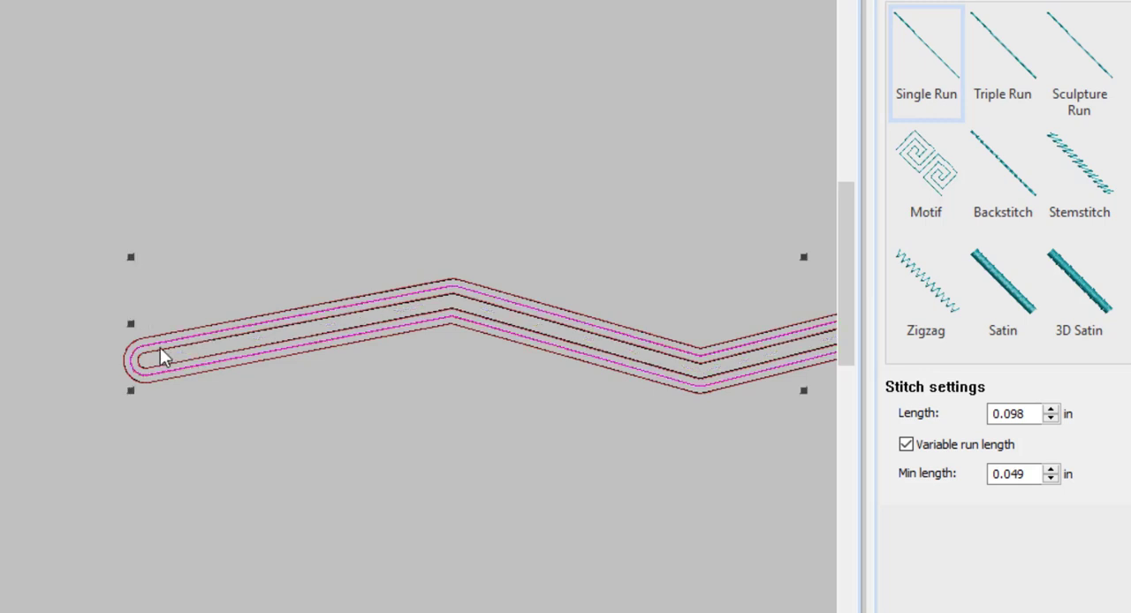
drag(162, 351, 118, 154)
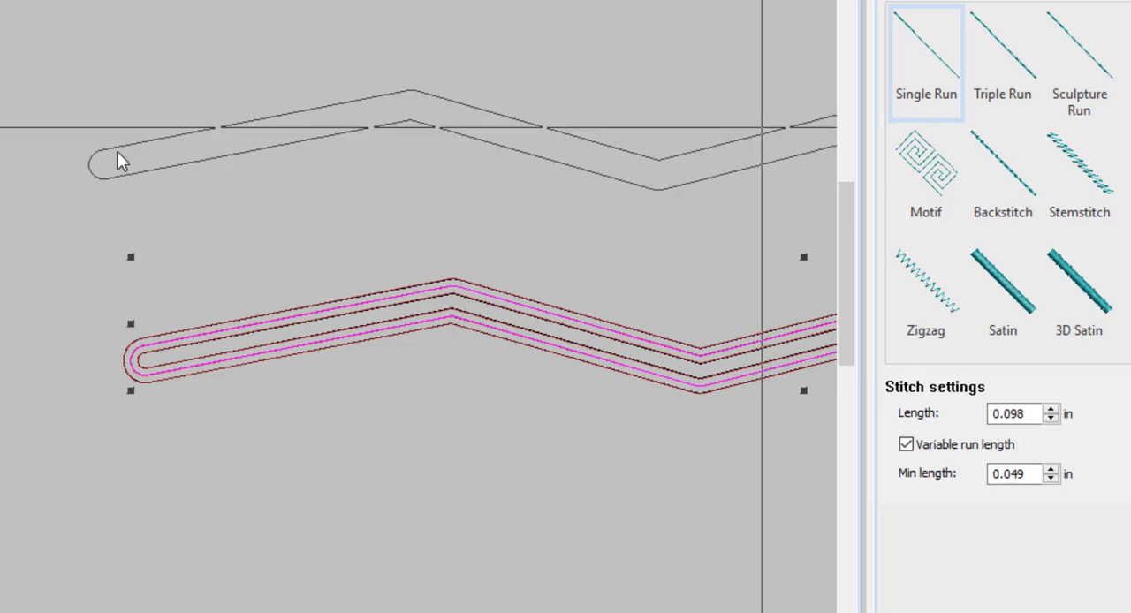
click(191, 350)
drag(191, 346, 150, 222)
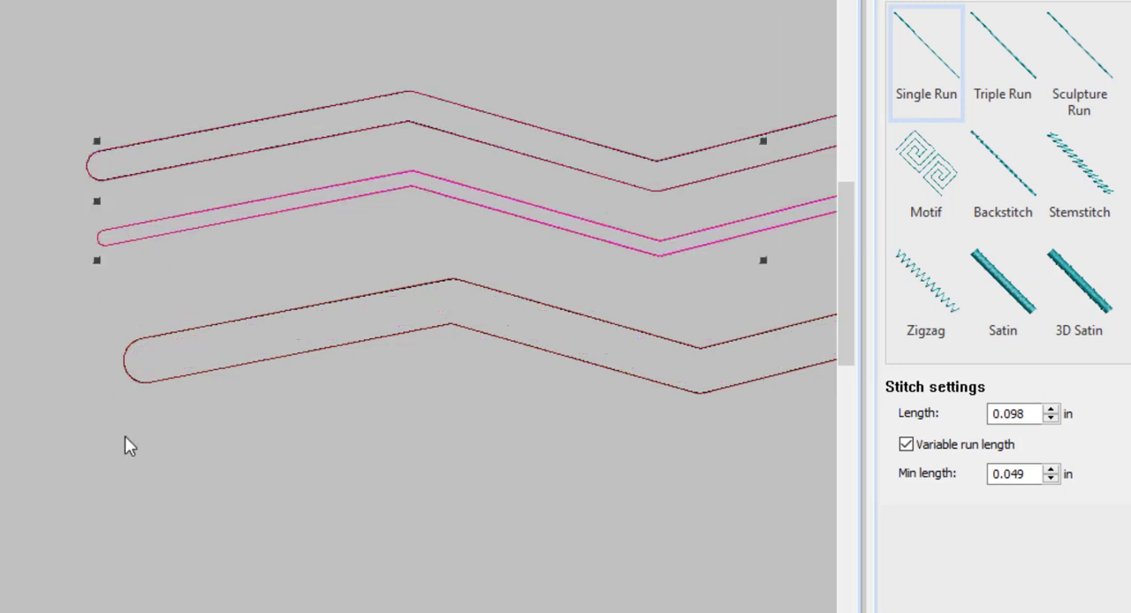
Convert the narrowest outline to a Tatami fill and place it inside the widest outline.
click(197, 220)
scroll(418, 265, right, 3)
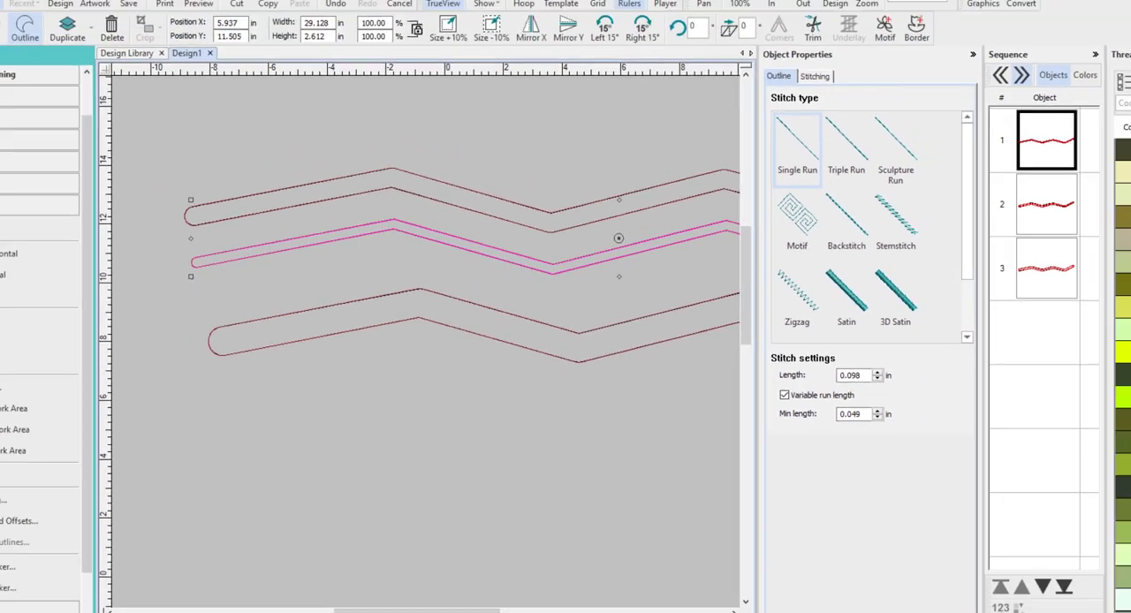
click(82, 74)
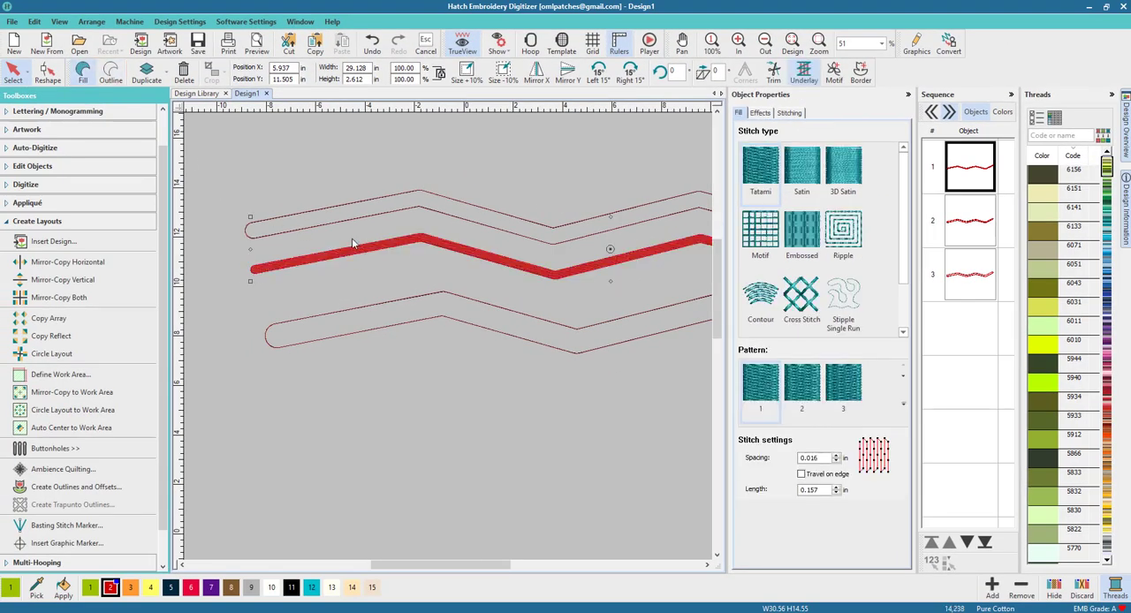
drag(442, 264, 461, 312)
click(509, 440)
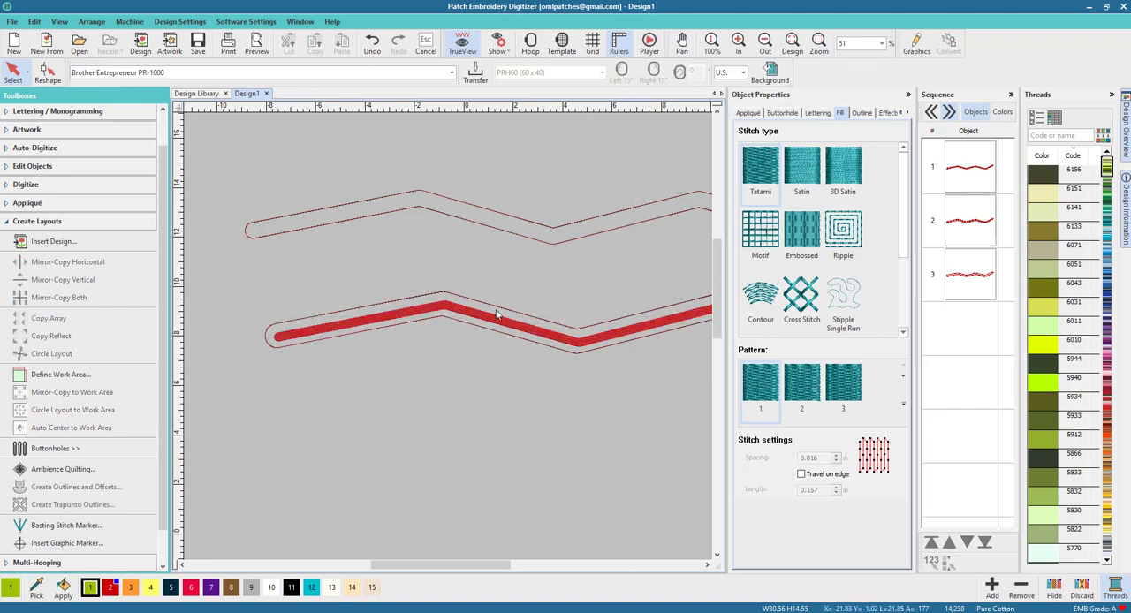
Move the filled zigzag band up into the middle-width outline and deselect it.
click(493, 320)
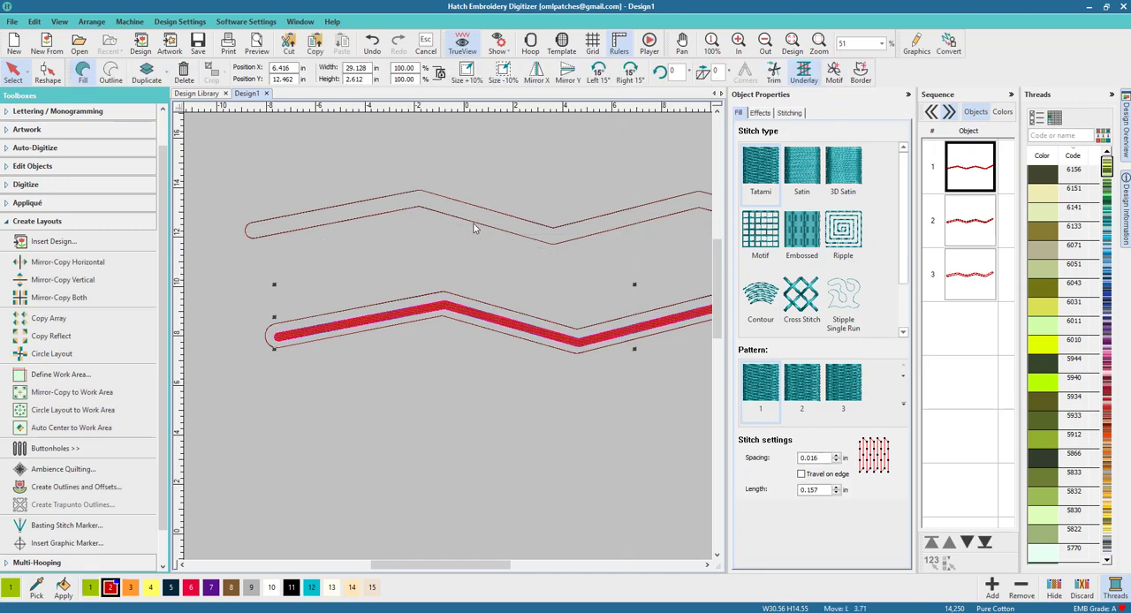
drag(491, 302, 463, 214)
click(568, 496)
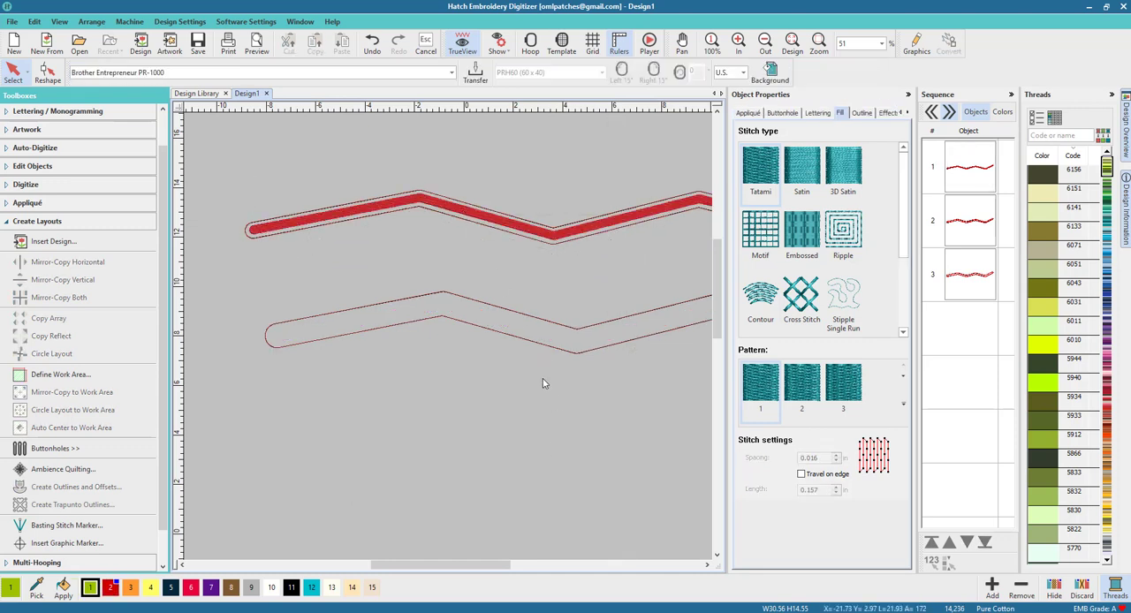
Change the outline around the filled band to a Motif outline stitch.
scroll(543, 378, down, 3)
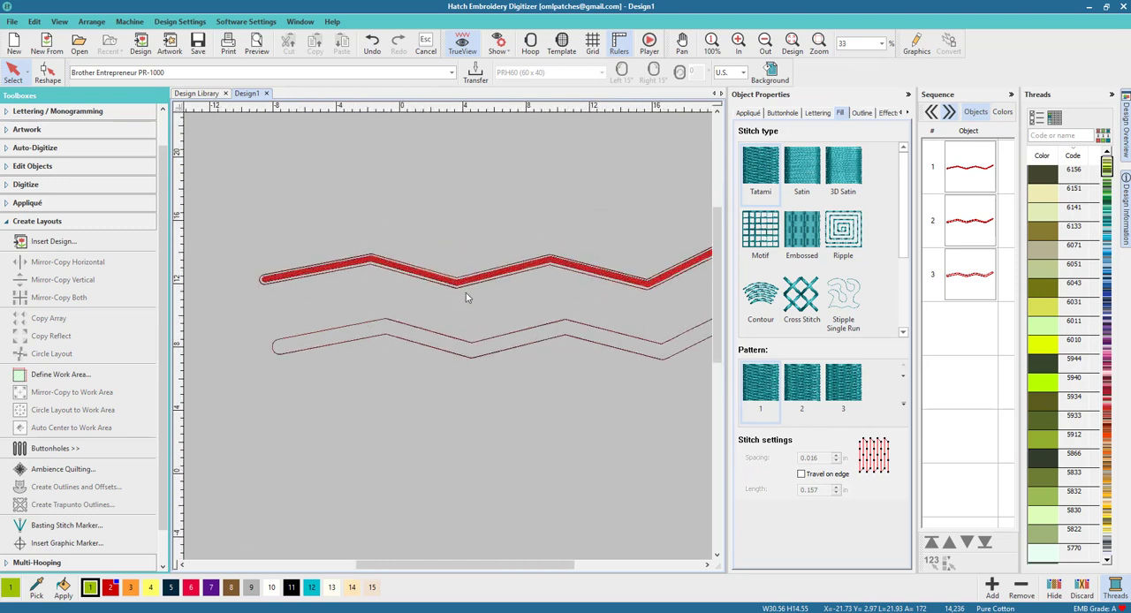
click(467, 290)
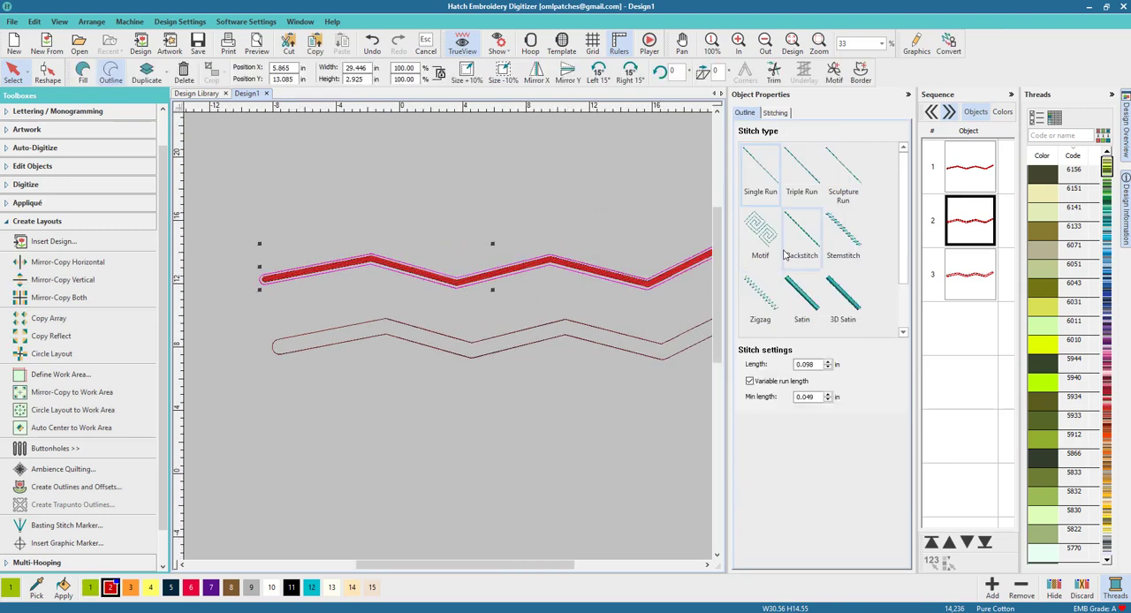
click(761, 231)
scroll(417, 340, up, 4)
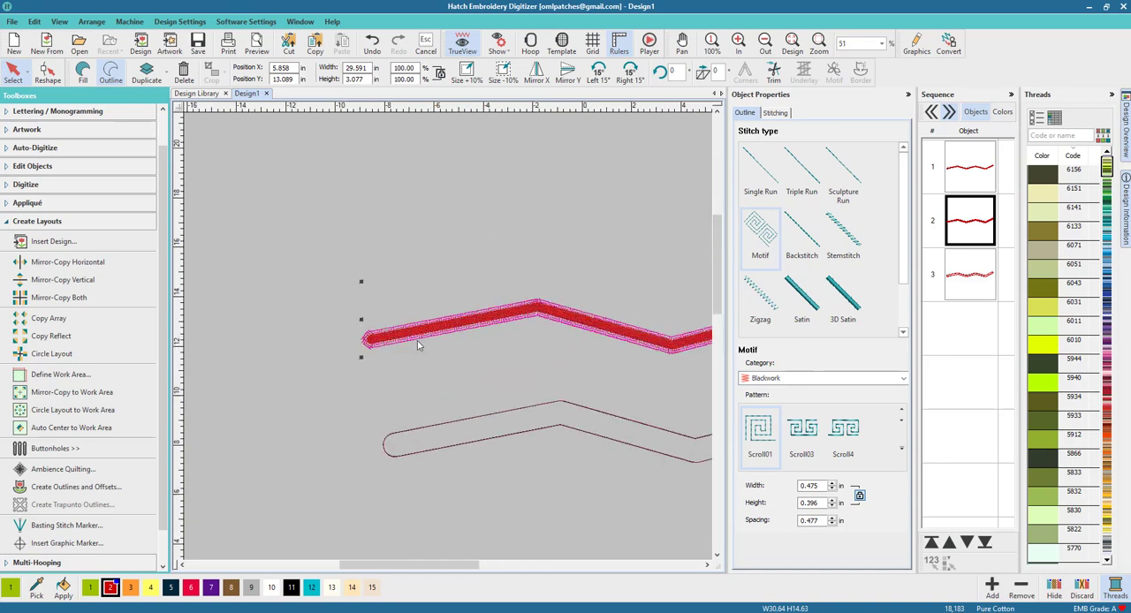
scroll(444, 339, up, 4)
scroll(447, 339, down, 3)
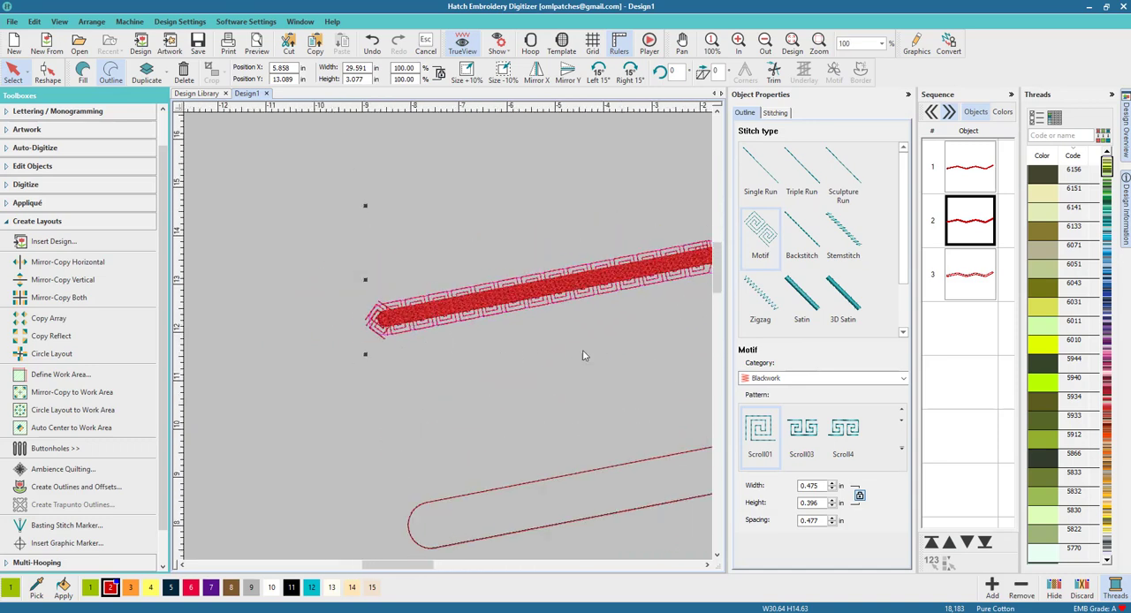
Set the motif outline's pattern to Flora1 from the Blackwork category and inspect the flowers along the band.
drag(398, 565, 412, 565)
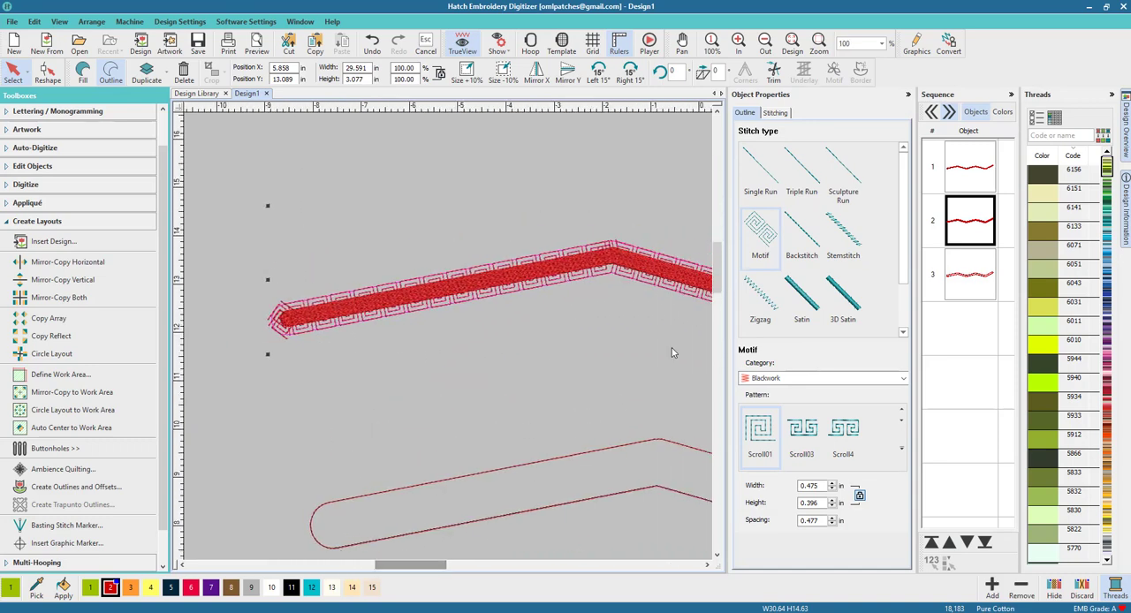
click(902, 450)
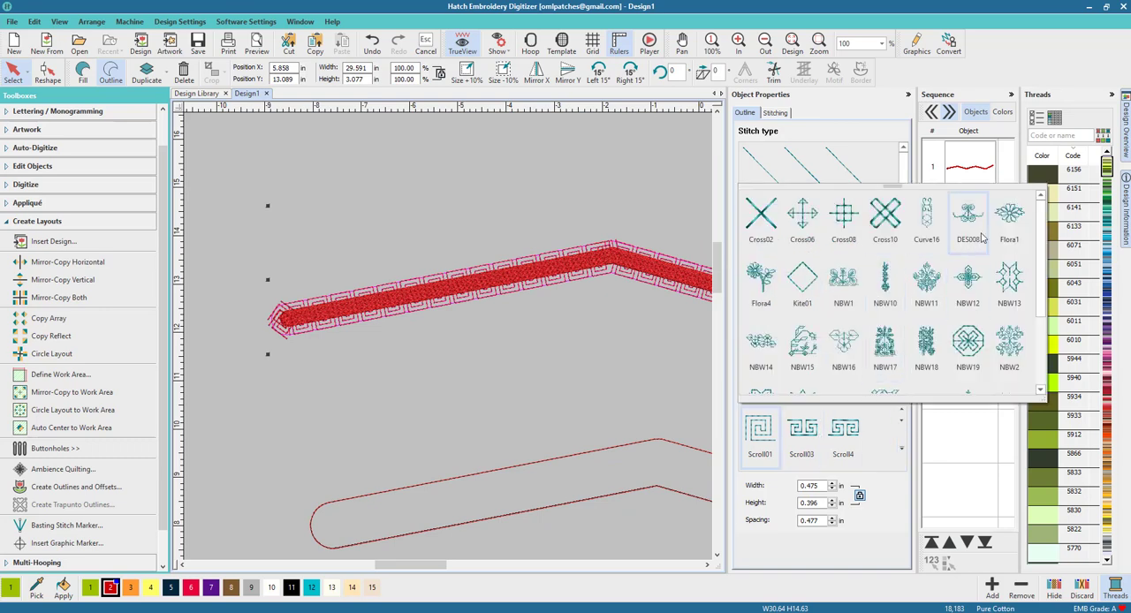
click(1008, 217)
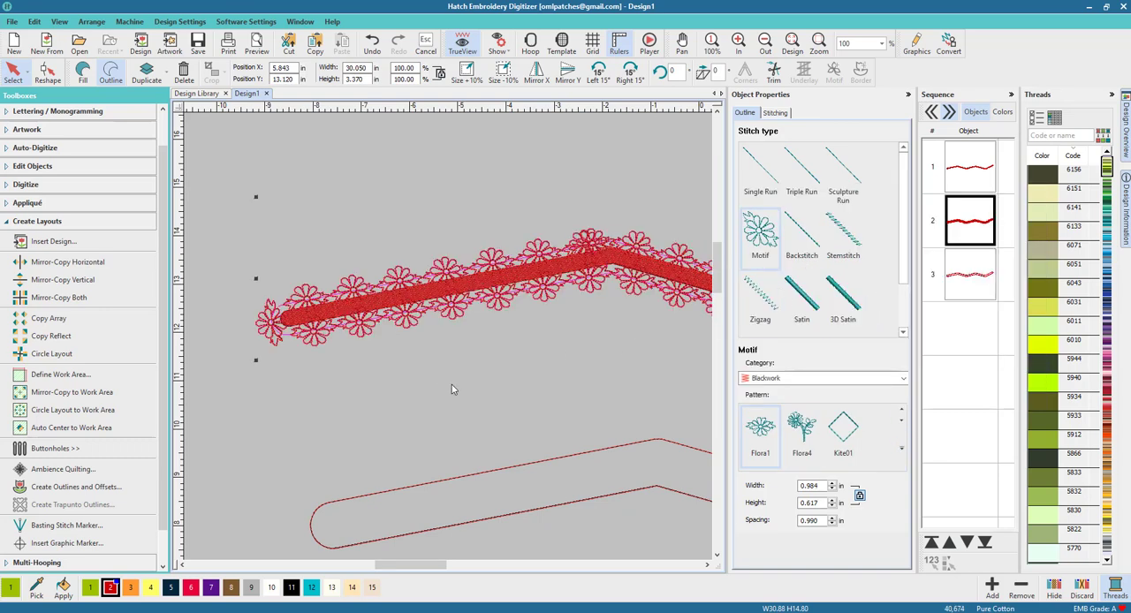
scroll(456, 380, down, 3)
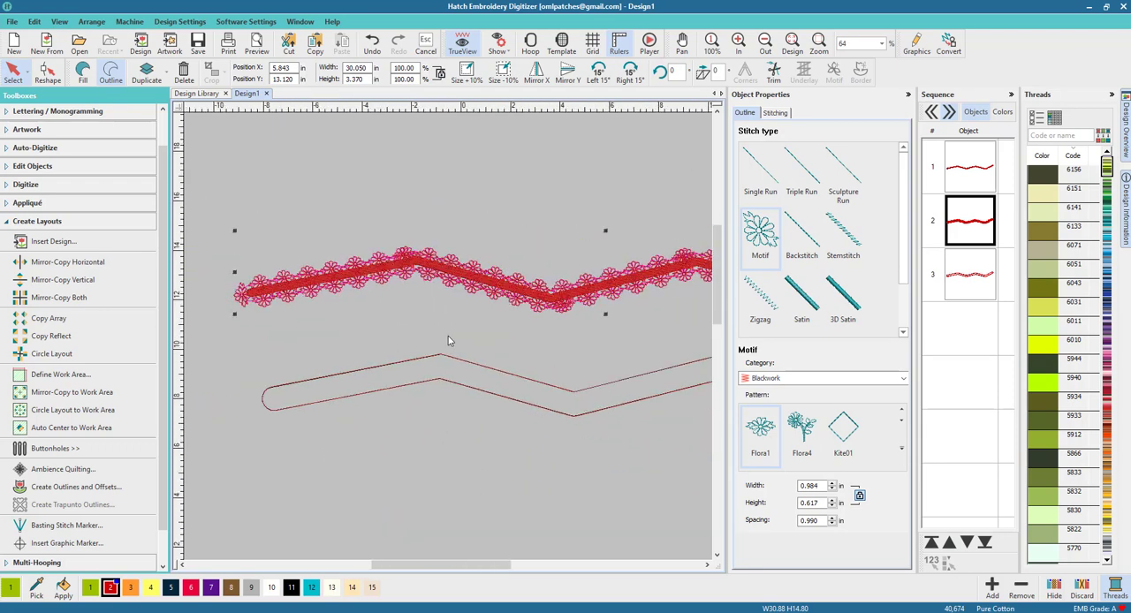
scroll(448, 341, down, 5)
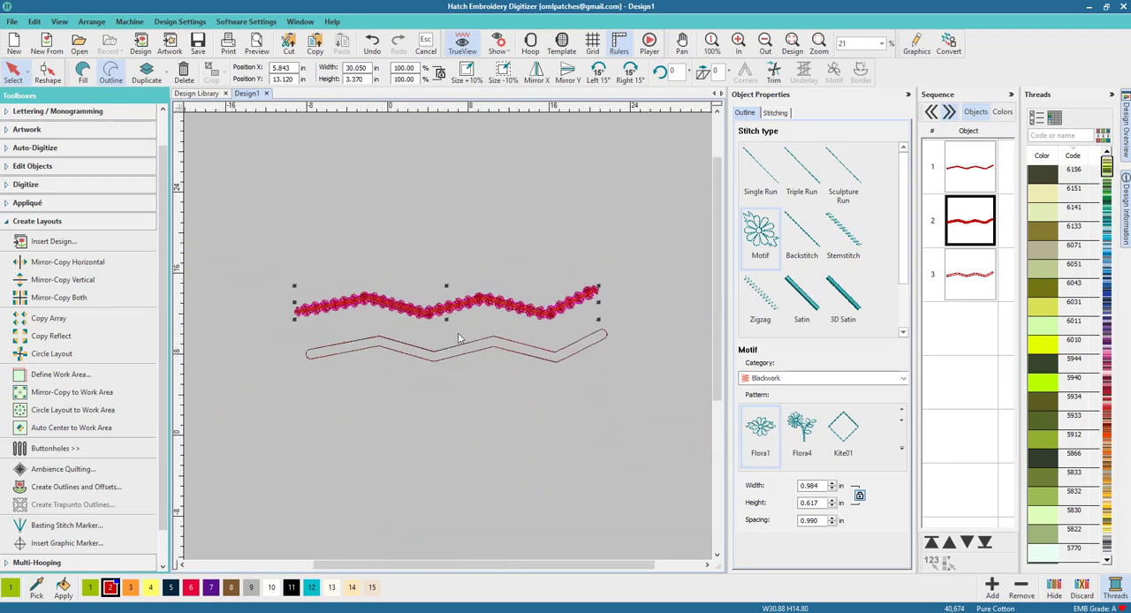
scroll(458, 338, up, 6)
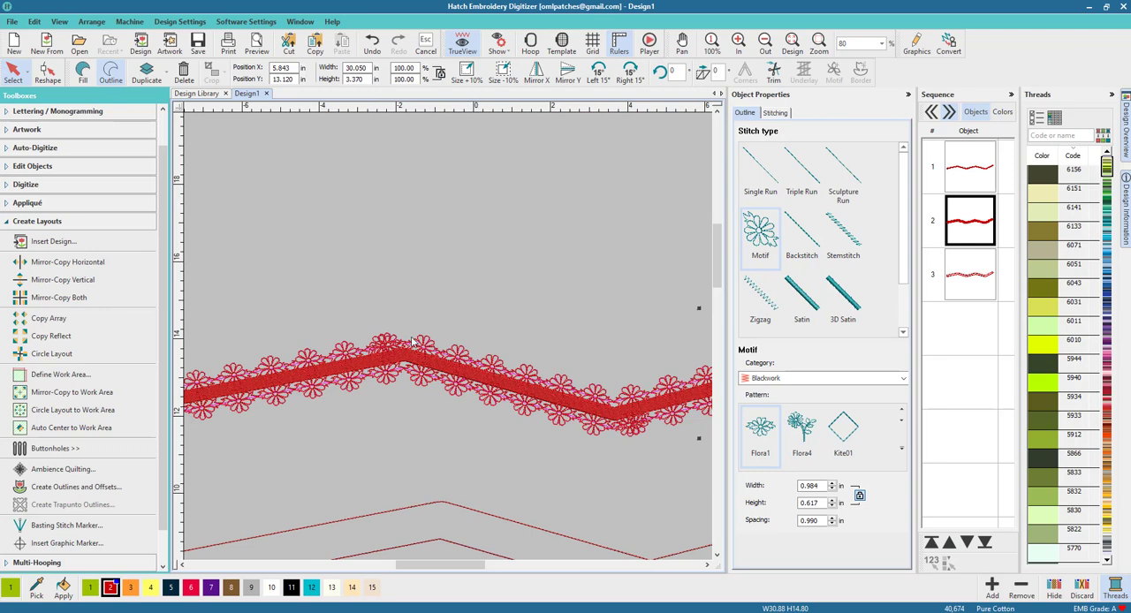
Convert the remaining zigzag outline below the floral border to a fill and set its stitch type to Satin.
scroll(448, 336, down, 3)
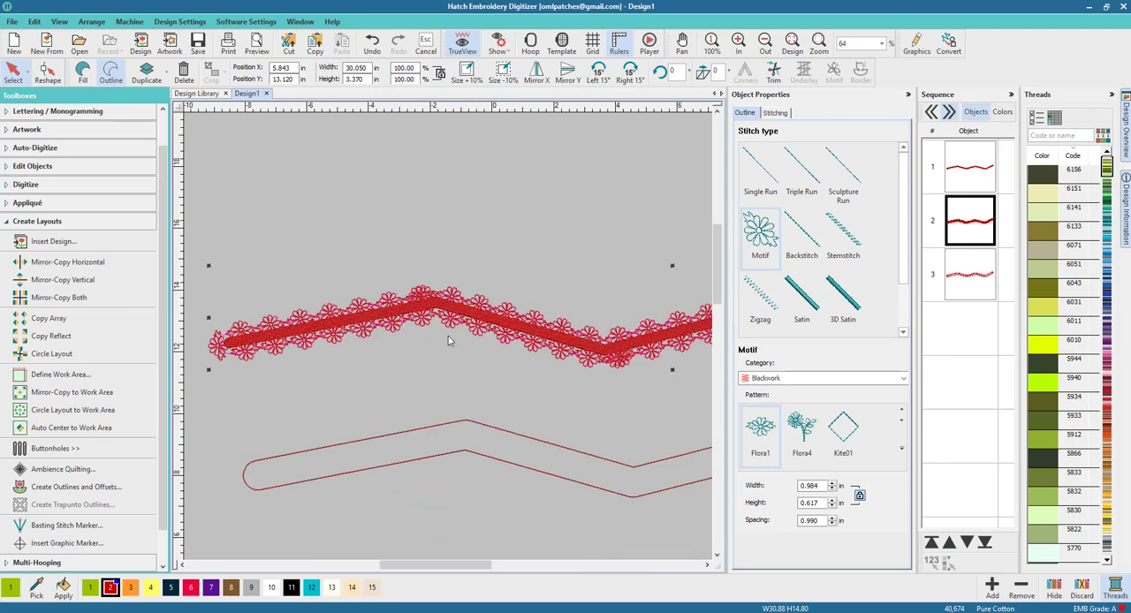
click(444, 389)
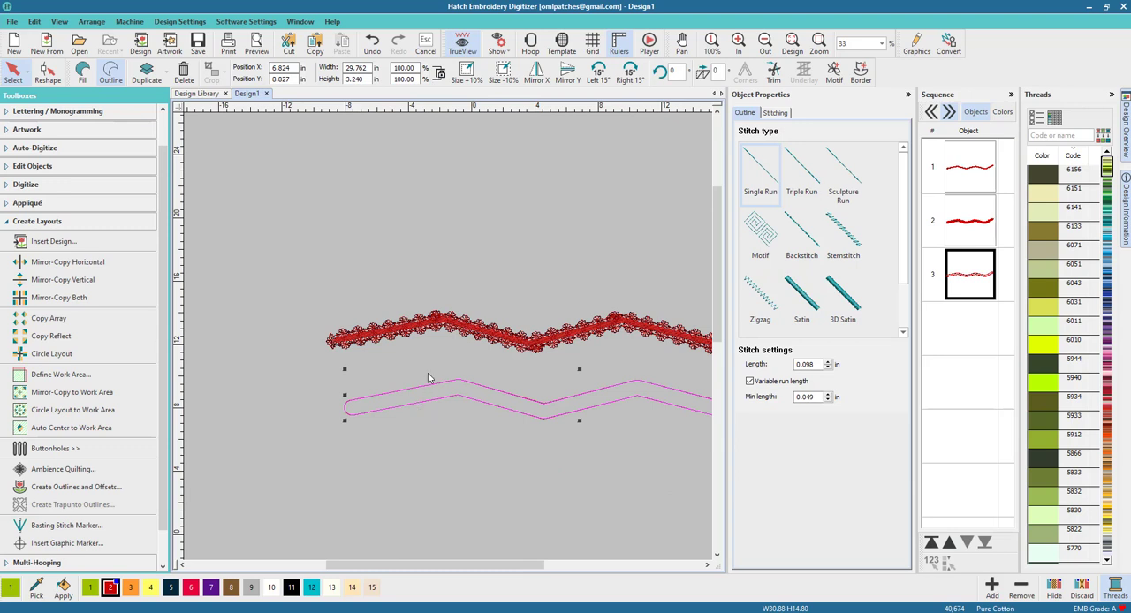
click(82, 75)
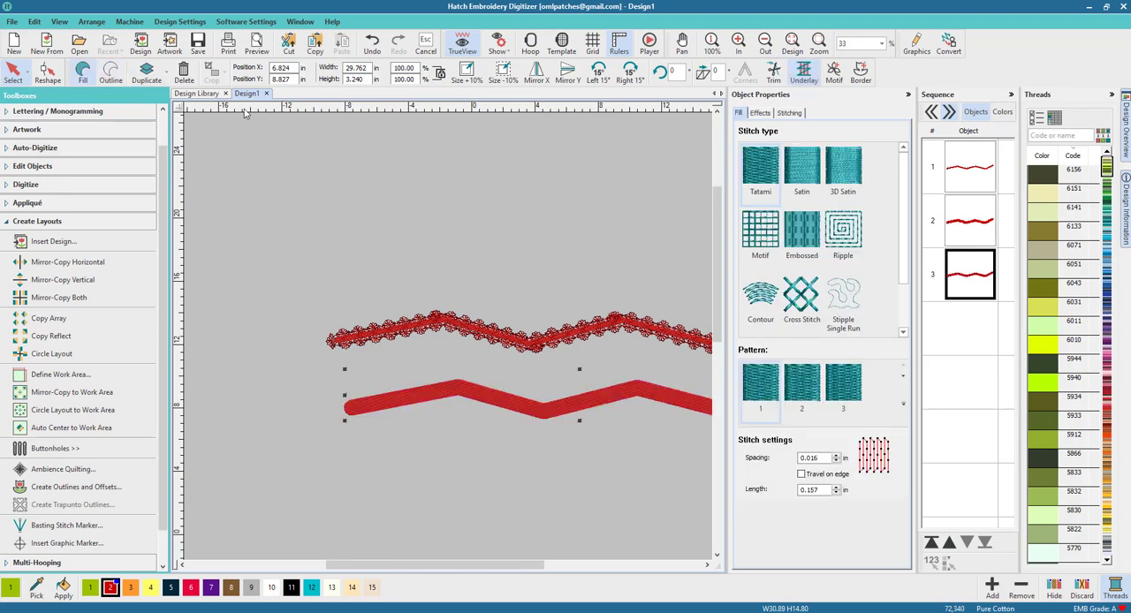
click(799, 176)
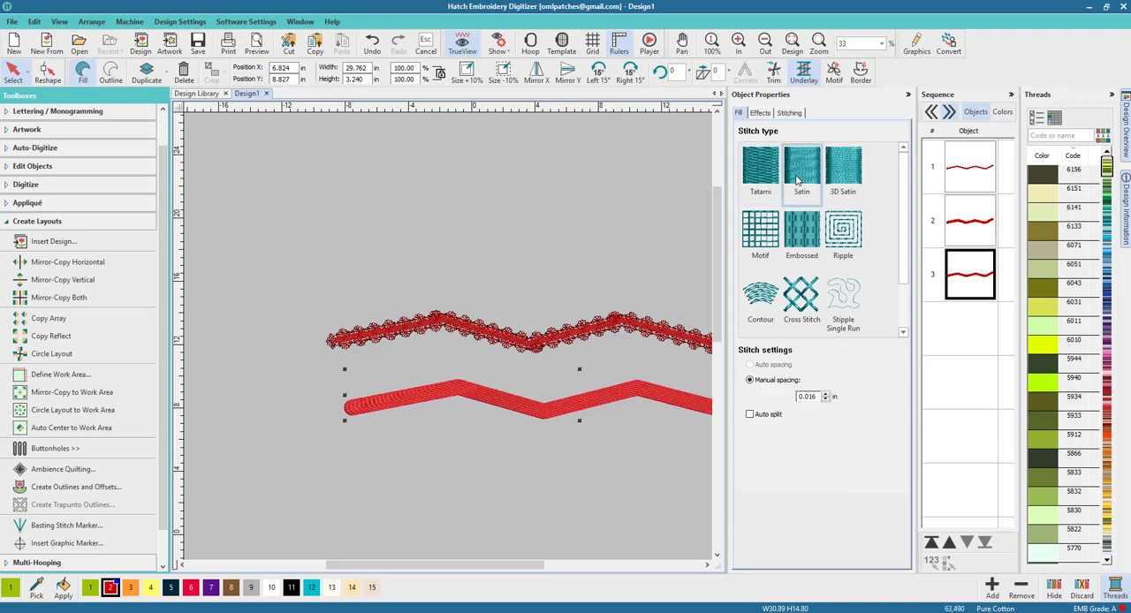
scroll(446, 337, up, 3)
scroll(446, 337, down, 3)
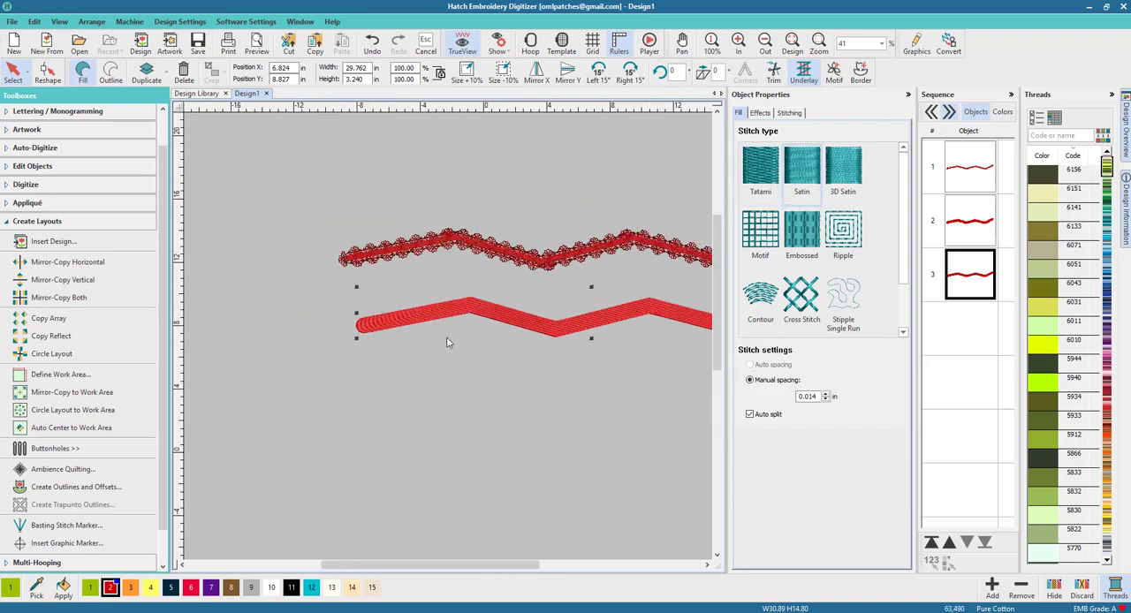
Move the satin zigzag band down and left, and scale it proportionally to about 9.99 in wide.
drag(539, 326, 495, 347)
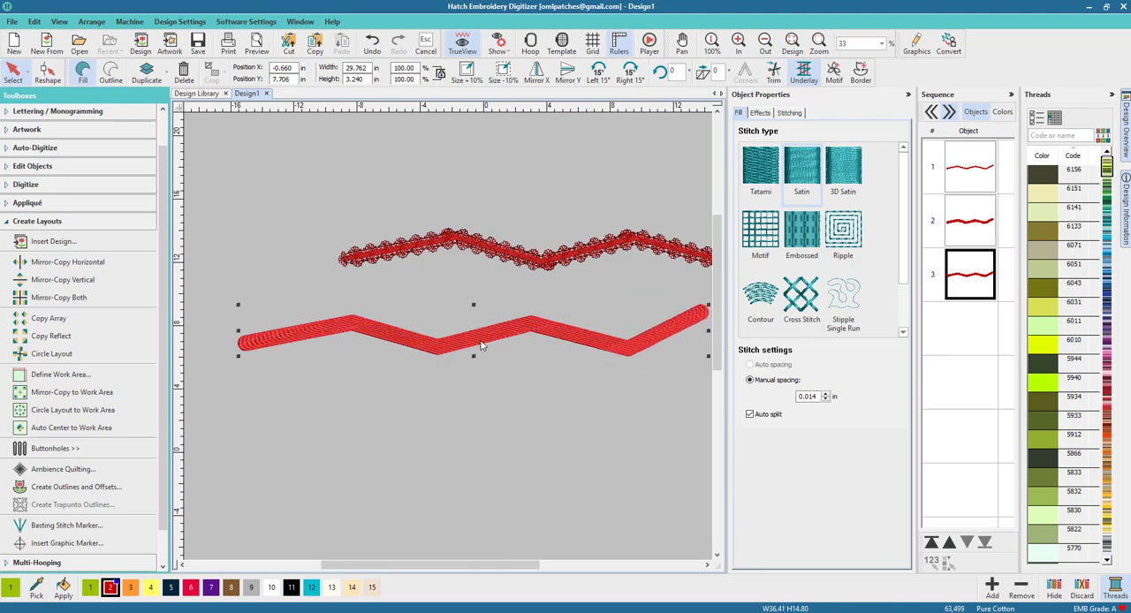
drag(709, 362, 507, 344)
scroll(449, 342, up, 2)
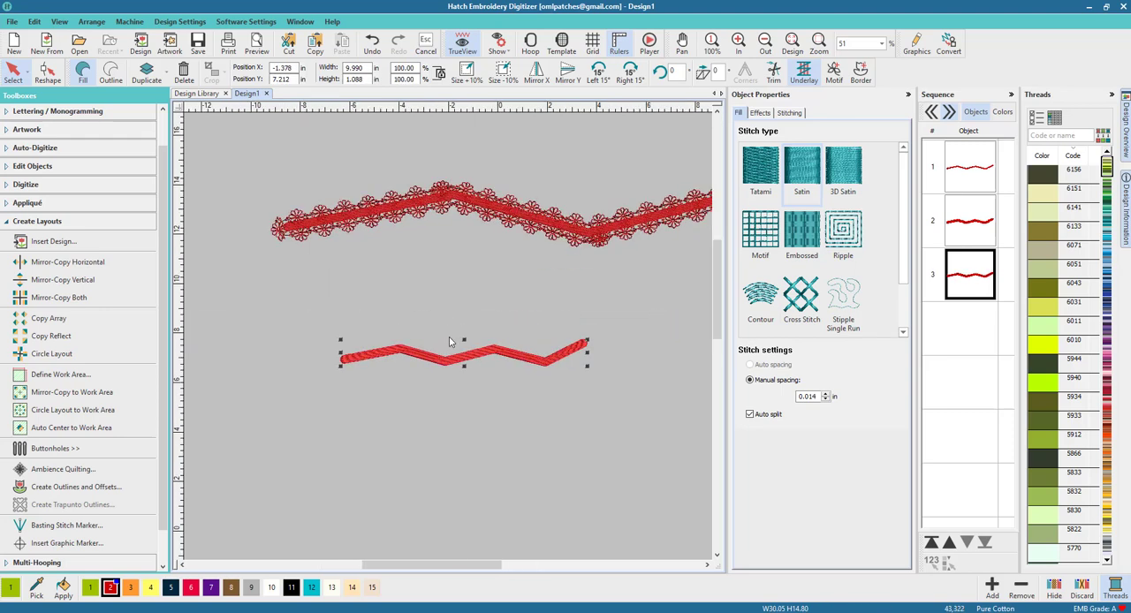
scroll(449, 342, up, 4)
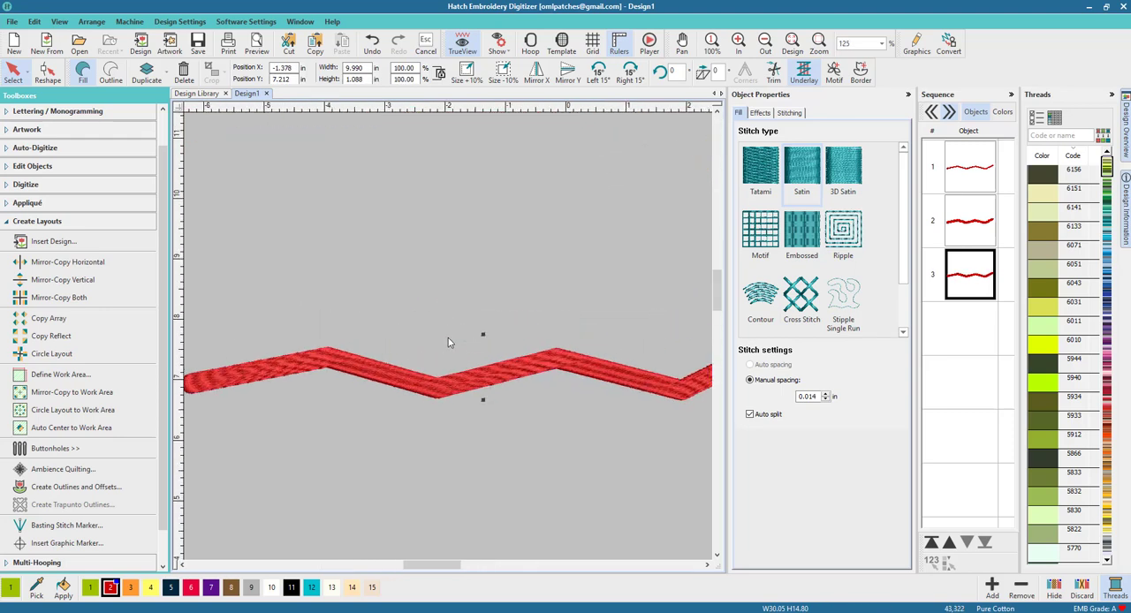
scroll(448, 343, down, 1)
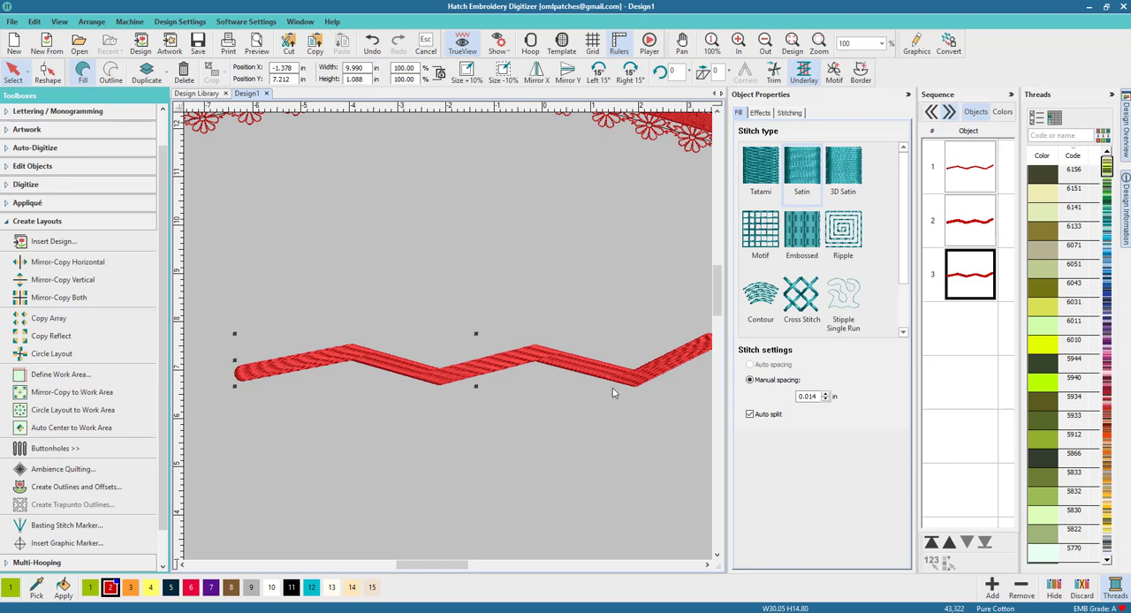
Start Add Stitch Angles on the satin band and place angle lines across its first two segments from the left end.
click(342, 288)
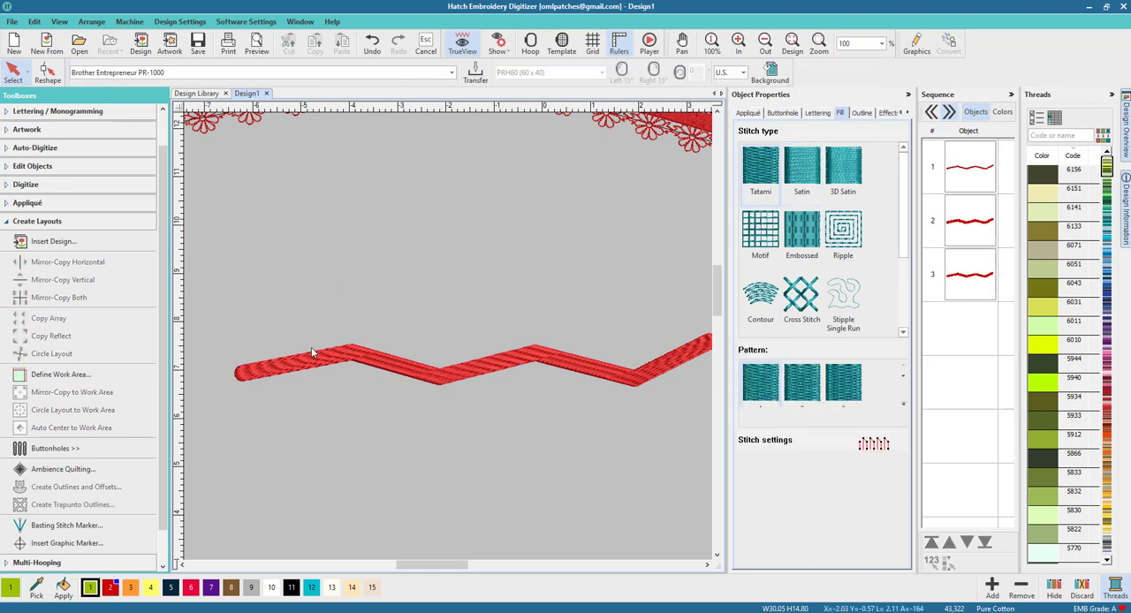
click(308, 363)
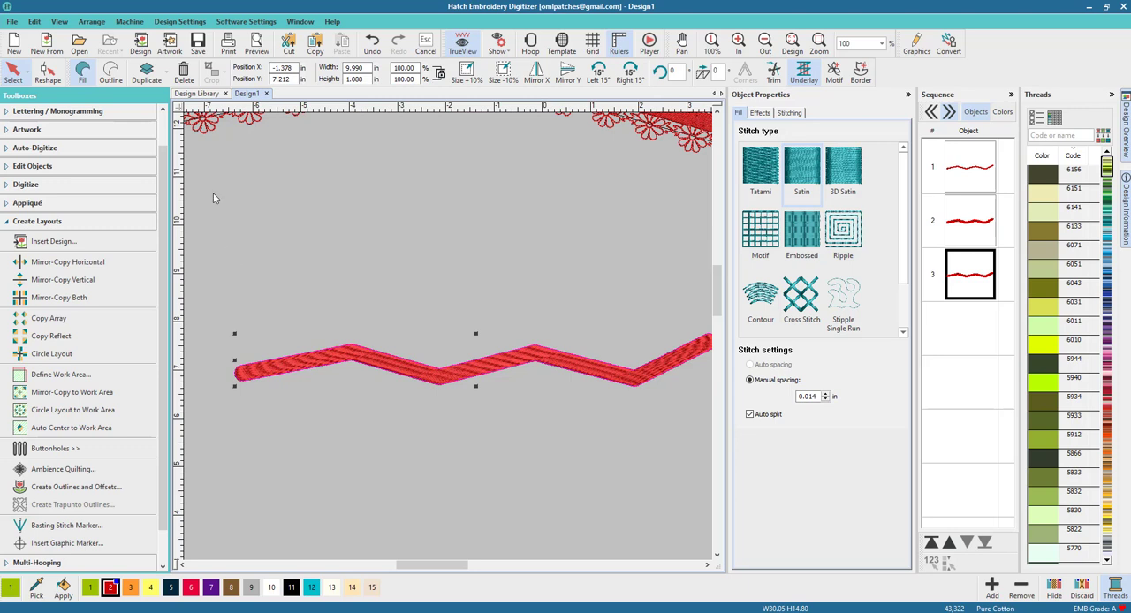
click(48, 220)
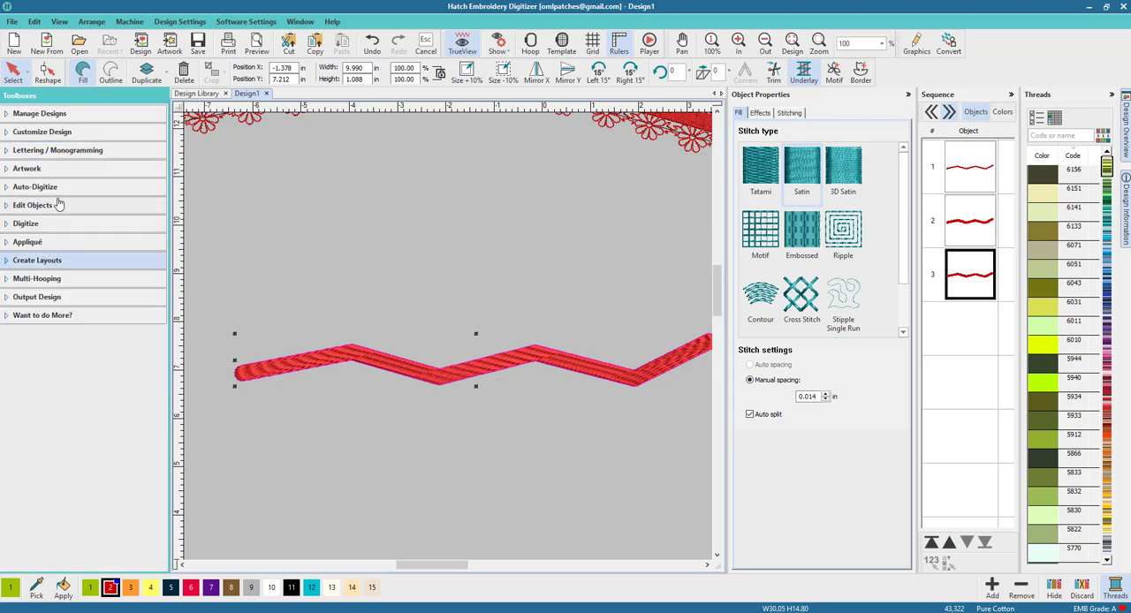
click(53, 206)
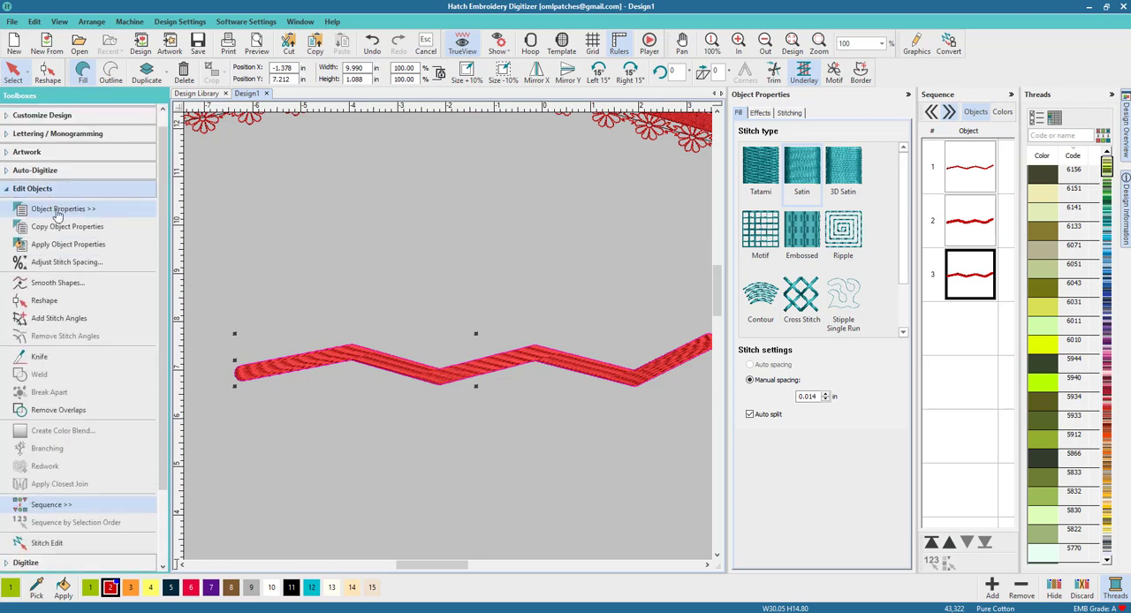
click(62, 319)
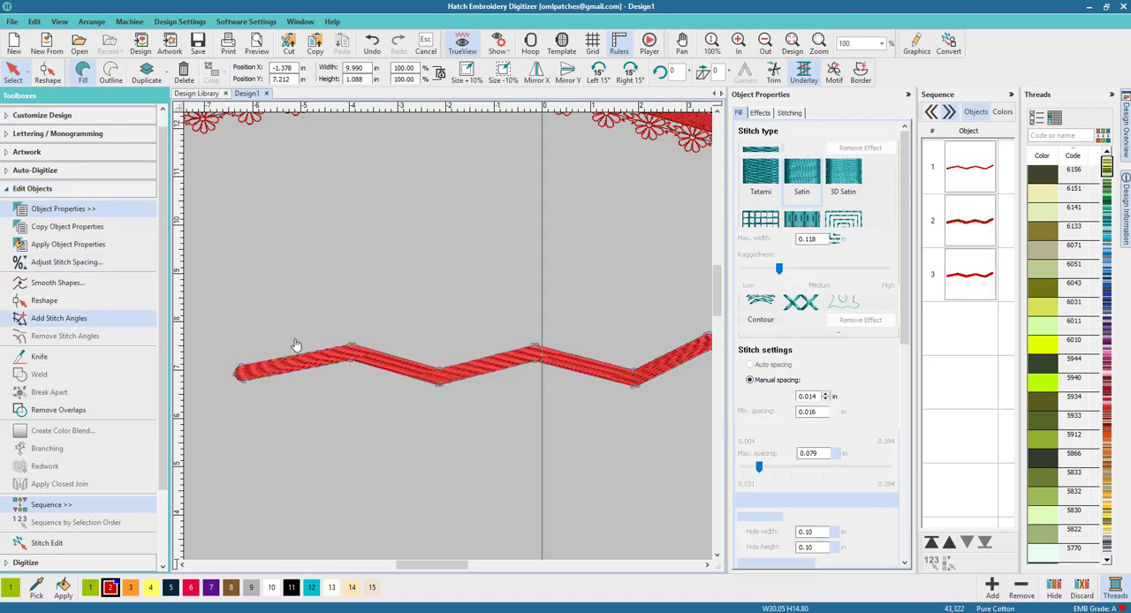
click(281, 341)
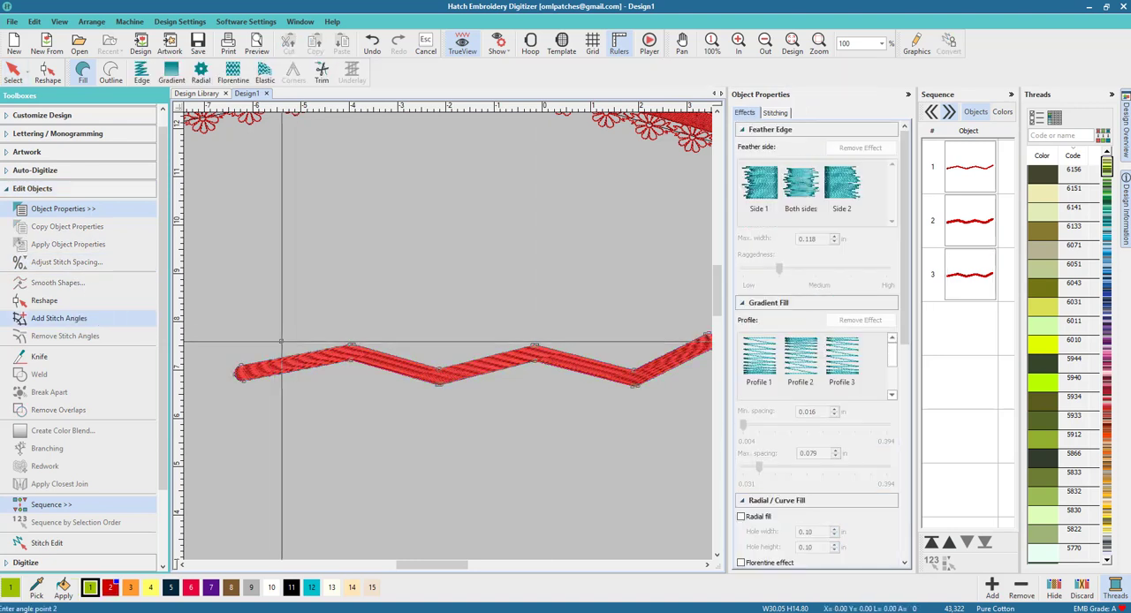
click(297, 378)
click(418, 354)
click(404, 383)
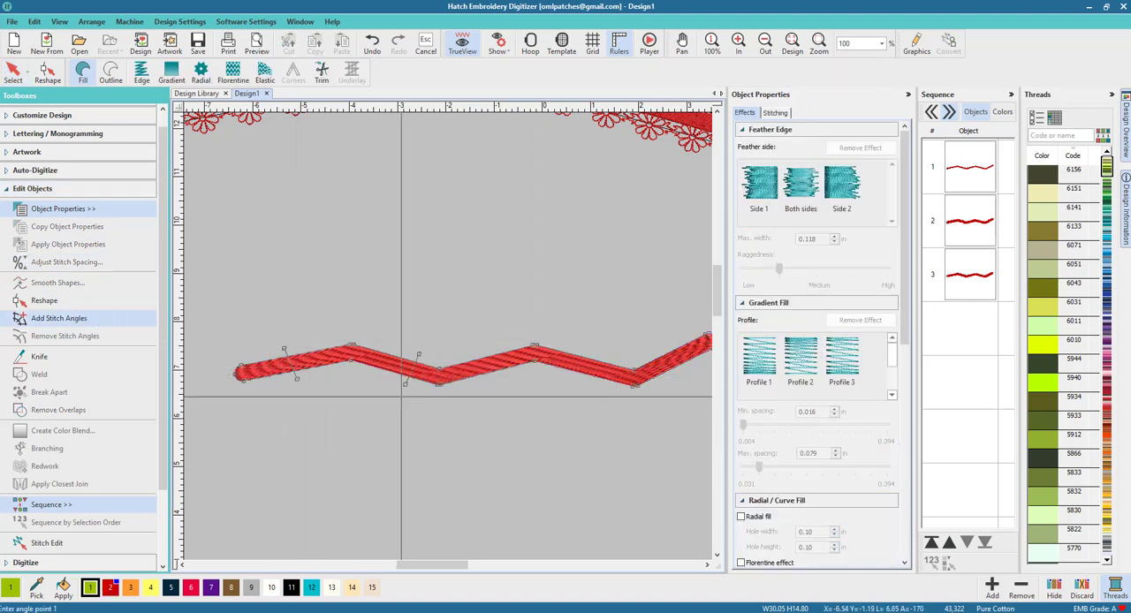
Place stitch angle lines across the band's remaining three segments and apply them.
click(480, 351)
click(492, 380)
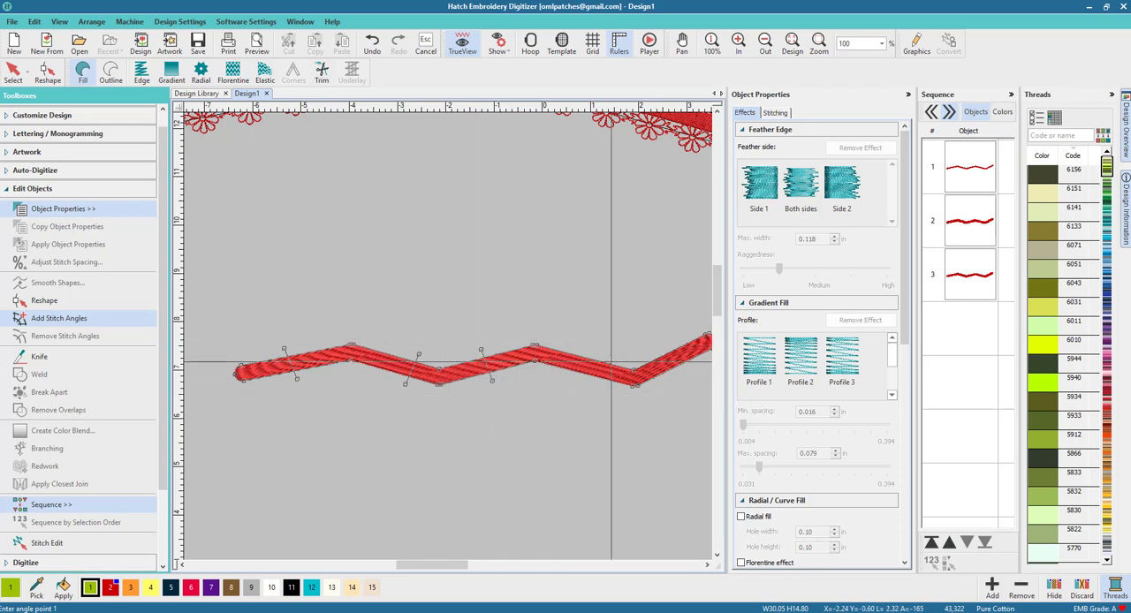
click(606, 354)
click(590, 383)
click(543, 315)
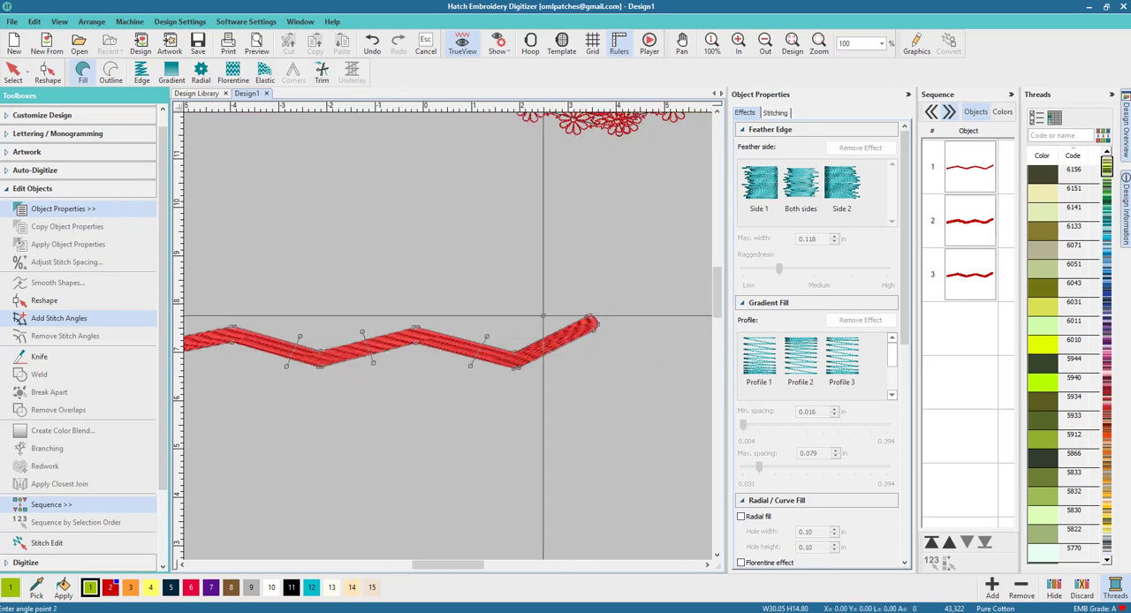
click(575, 356)
key(Return)
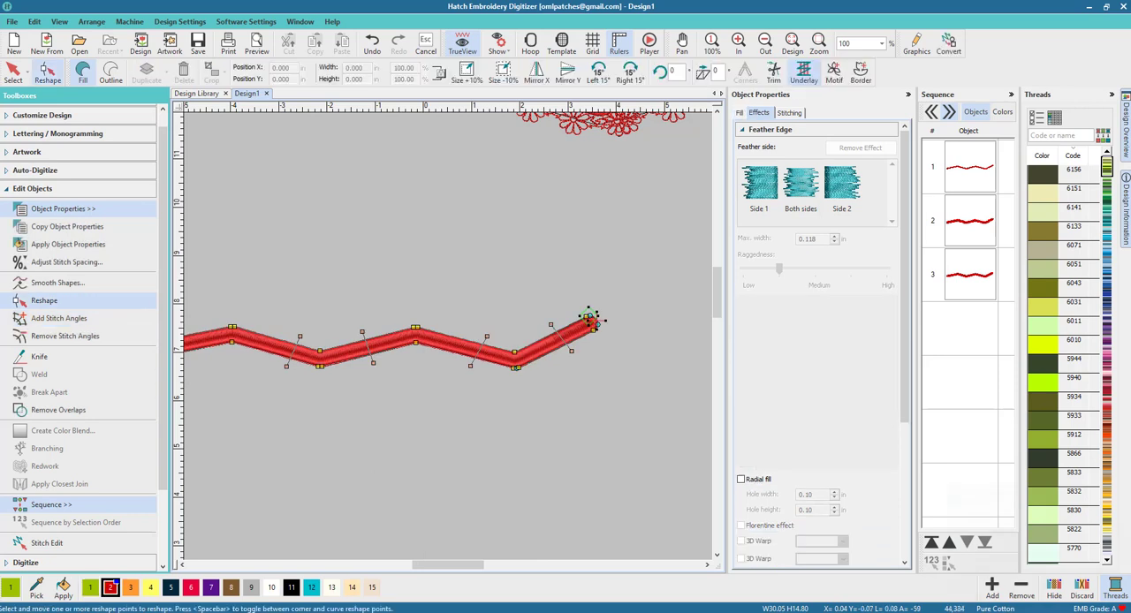
Leave reshape mode and move the satin band to about X -1.9 in, Y 8.3 in, keeping it selected.
drag(419, 566, 403, 568)
click(13, 72)
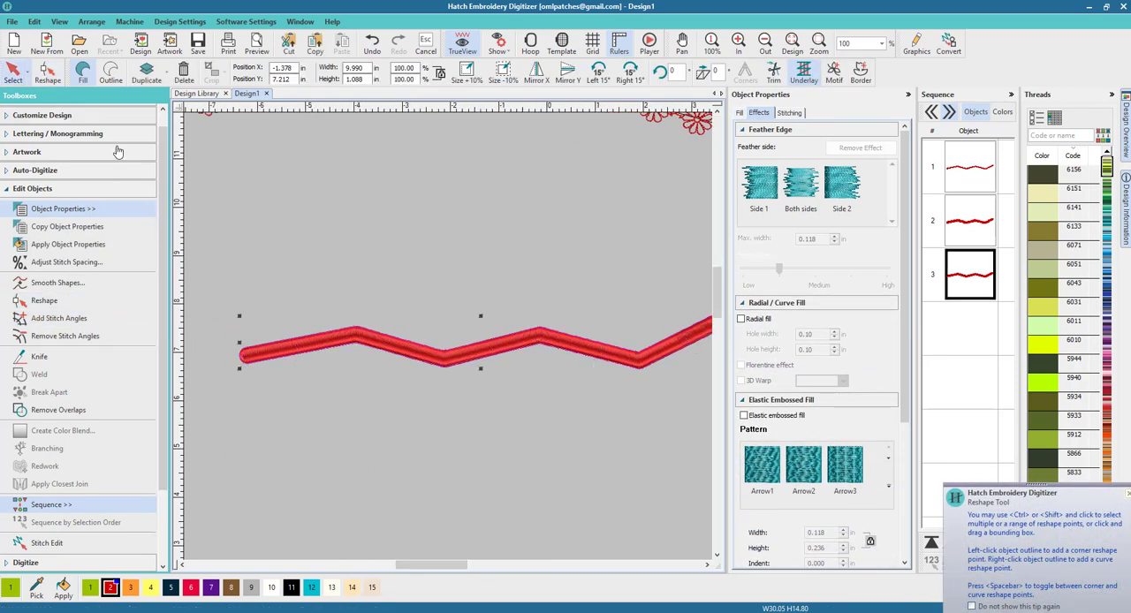
click(515, 396)
drag(447, 364, 423, 310)
click(393, 351)
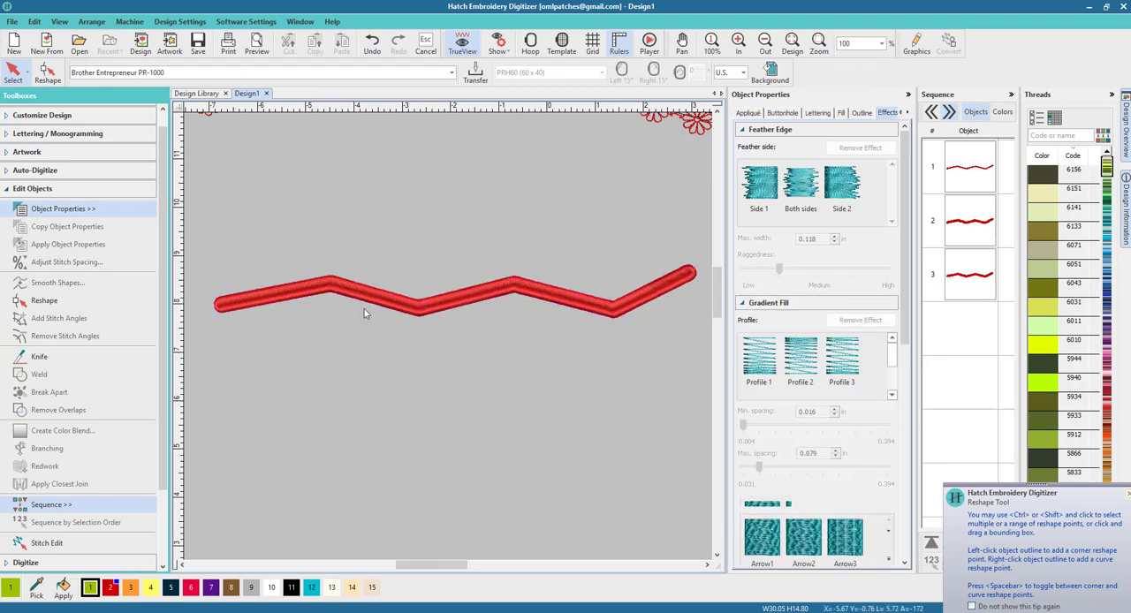
click(366, 307)
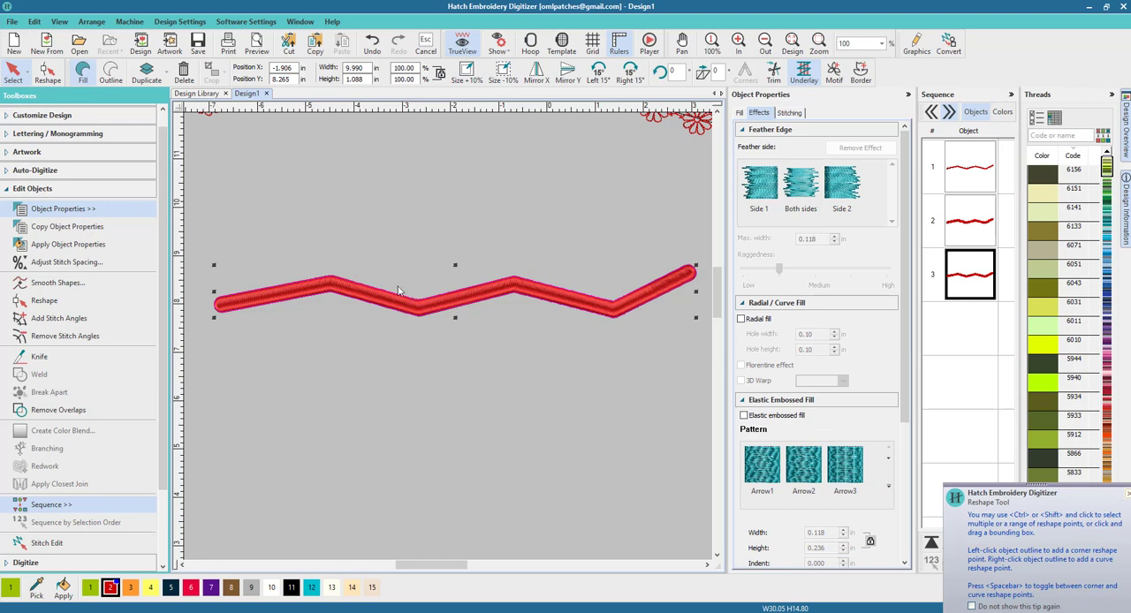
Reshape the satin band by pulling its left end point inward to flatten the rounded end.
click(42, 191)
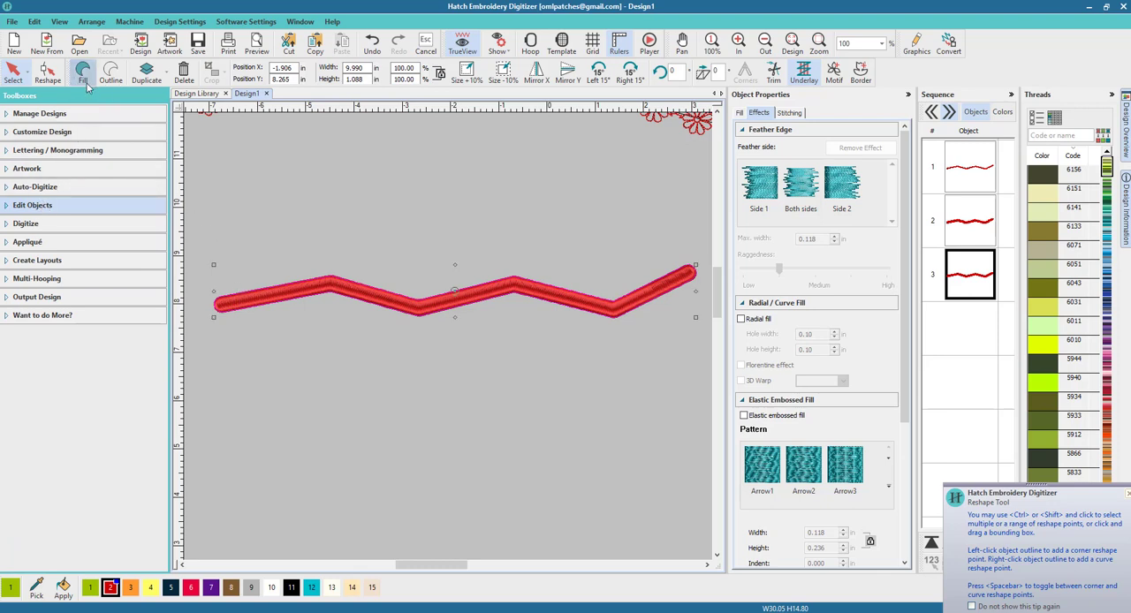
click(48, 72)
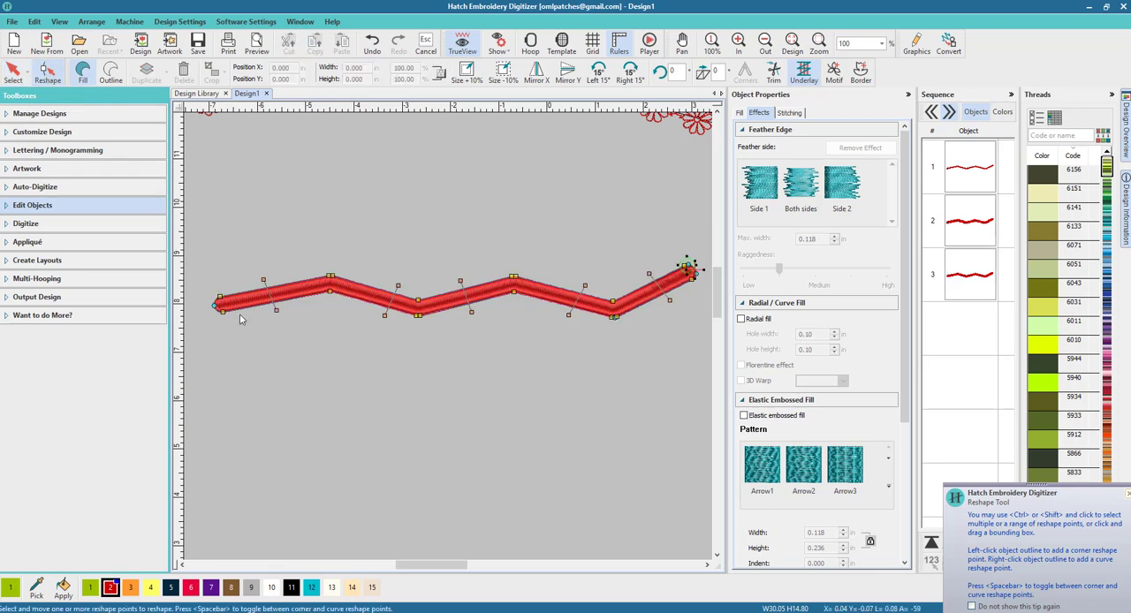
scroll(446, 337, up, 4)
scroll(420, 329, up, 4)
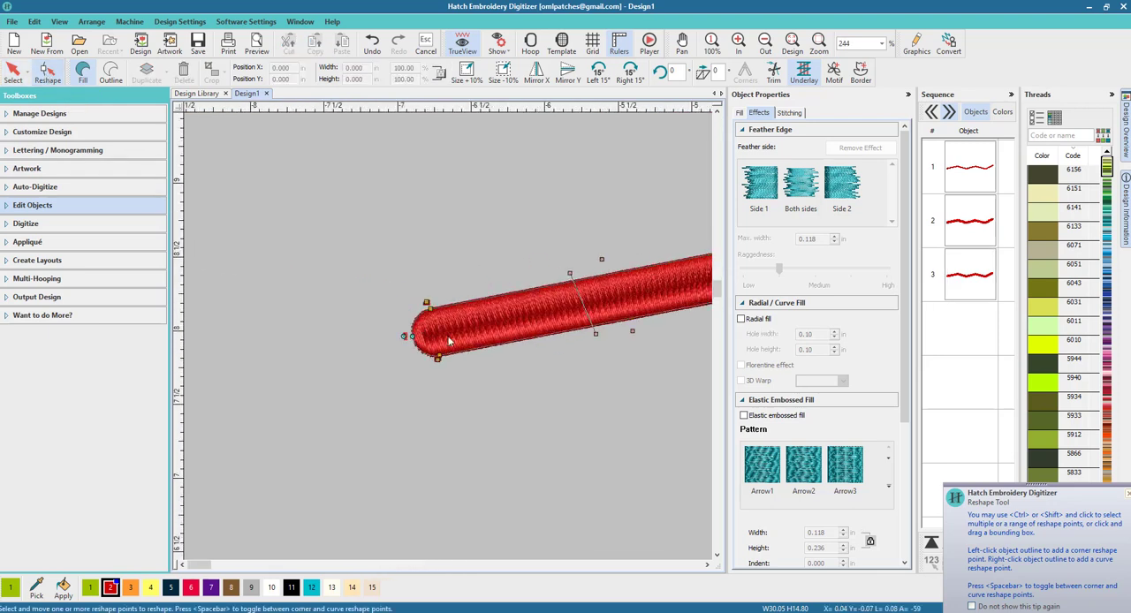
drag(403, 335, 432, 330)
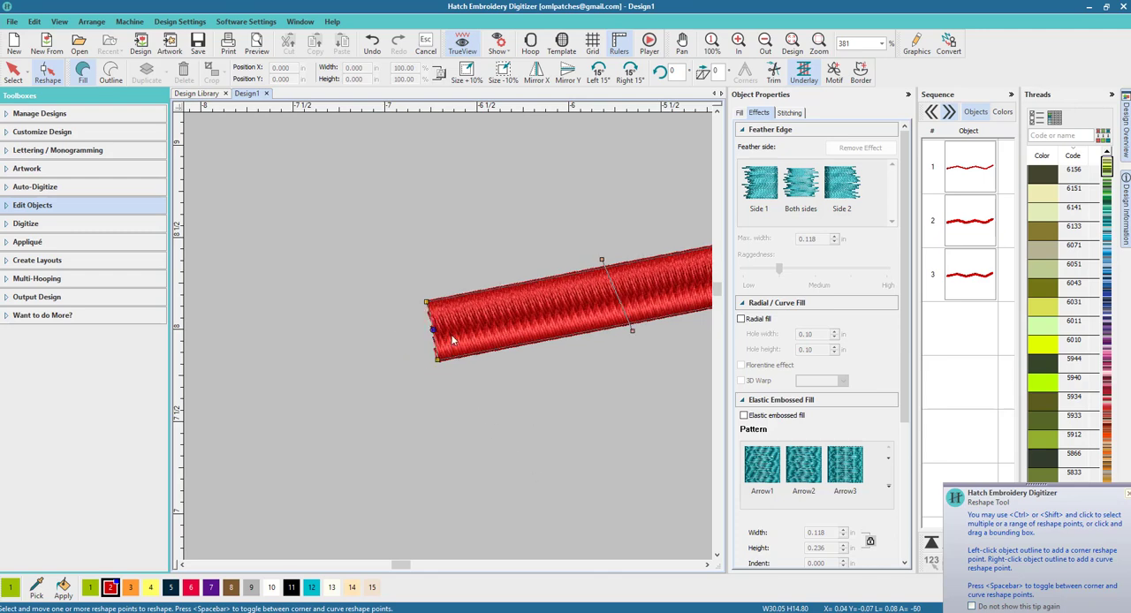
scroll(455, 340, down, 6)
scroll(446, 339, up, 4)
scroll(443, 341, up, 2)
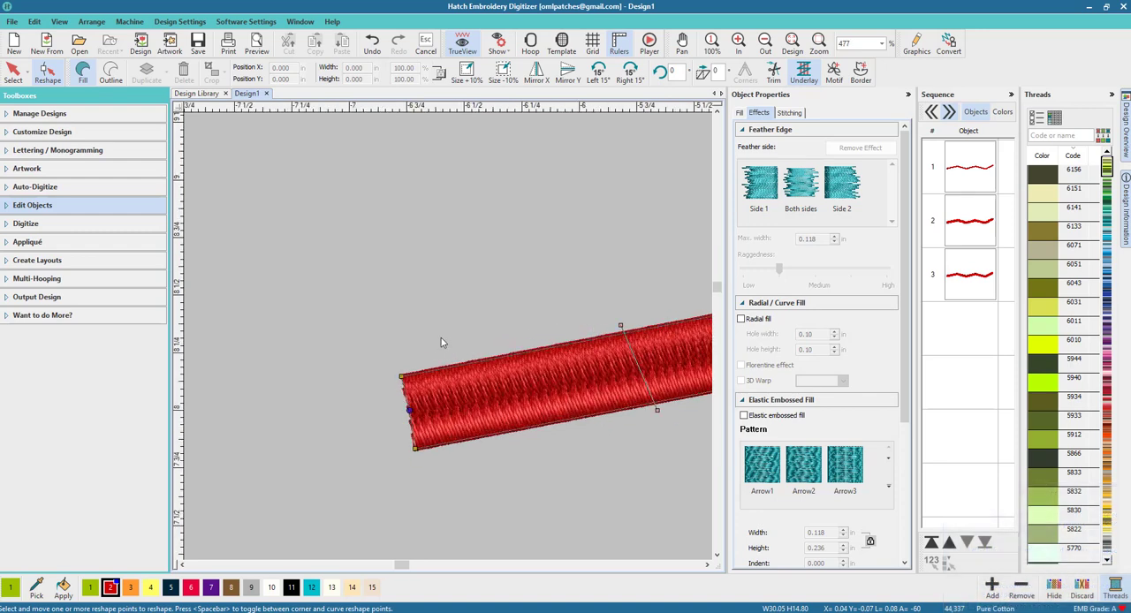
Pull the left end point outward past the band's corners to form a rounded bulb.
drag(410, 410, 309, 428)
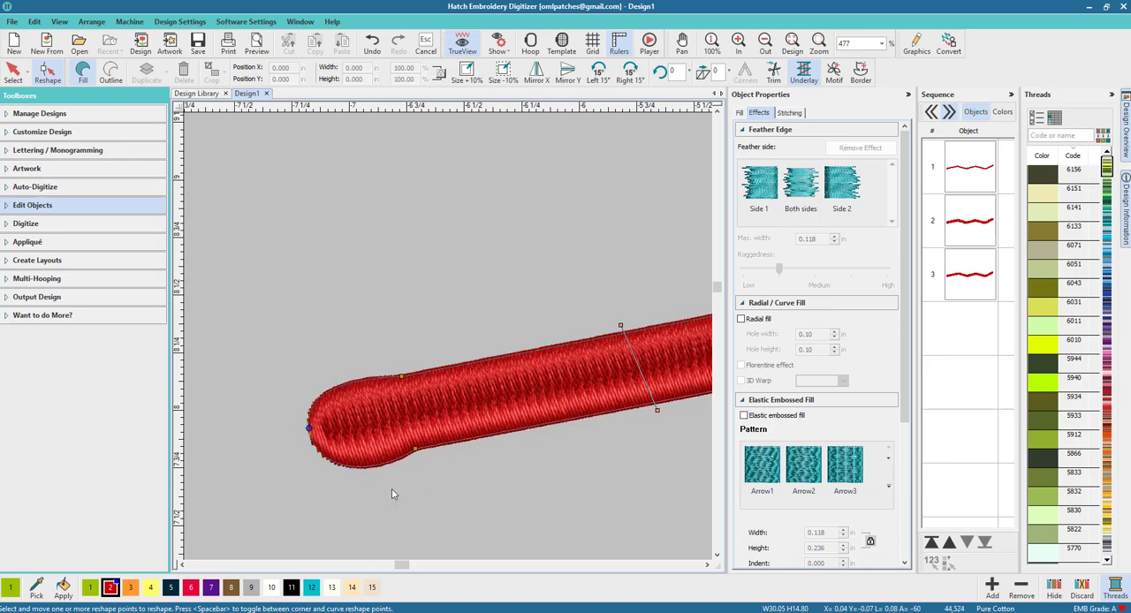
scroll(449, 337, down, 4)
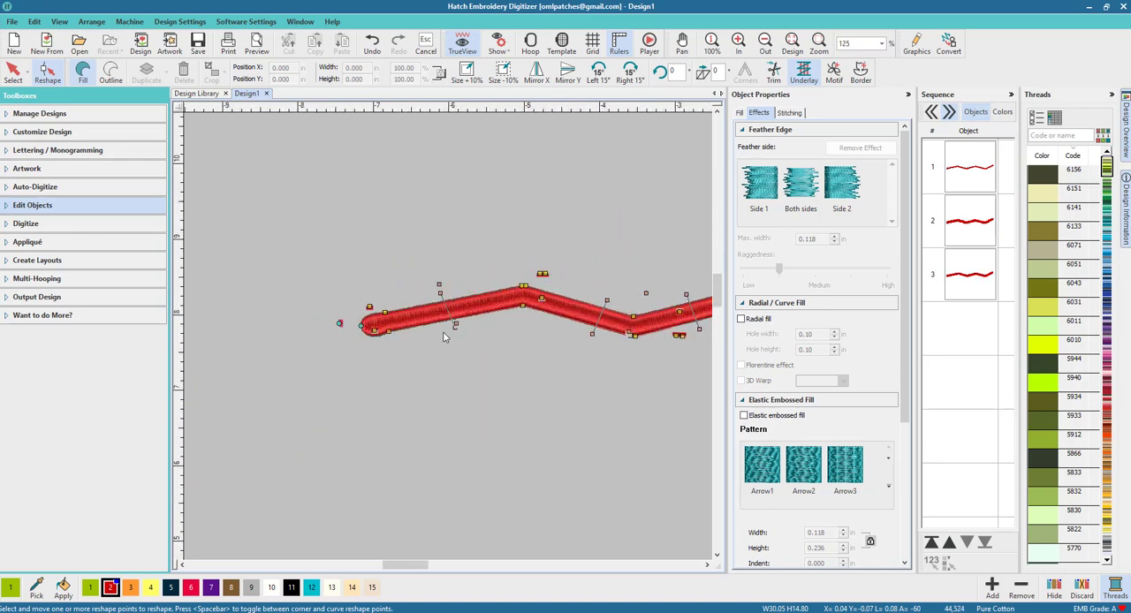
scroll(444, 337, up, 3)
scroll(446, 338, down, 3)
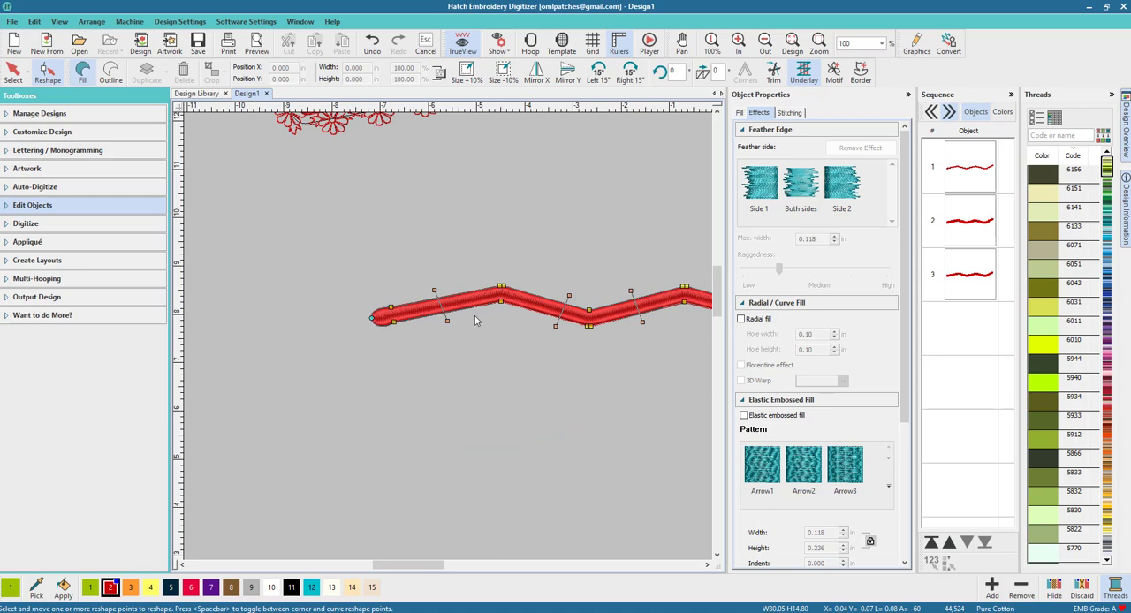
Pull the left end point slightly inward and raise the upper corner point to flare the end into a wide paddle shape.
scroll(434, 340, up, 2)
scroll(433, 340, up, 1)
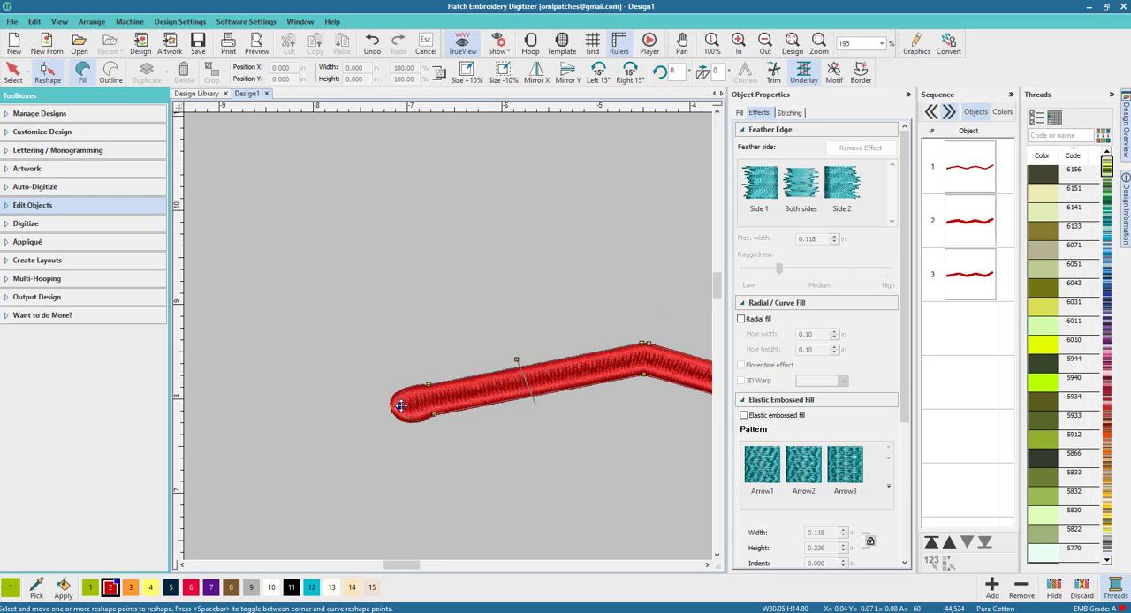
drag(411, 403, 437, 320)
click(455, 380)
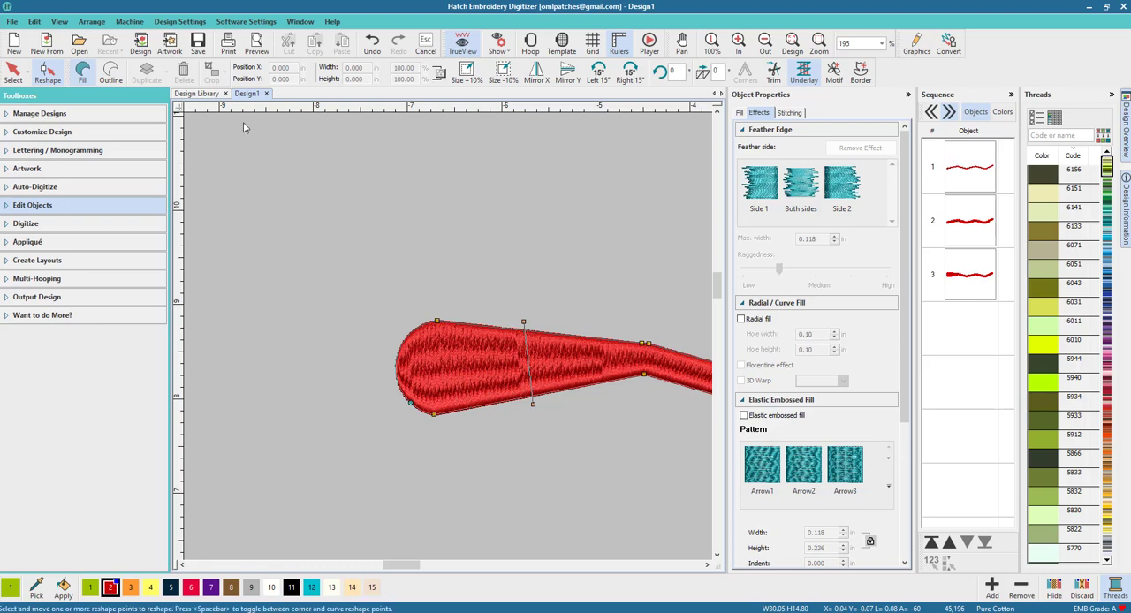
Change the flared band's fill stitch type to Tatami.
click(740, 113)
click(754, 174)
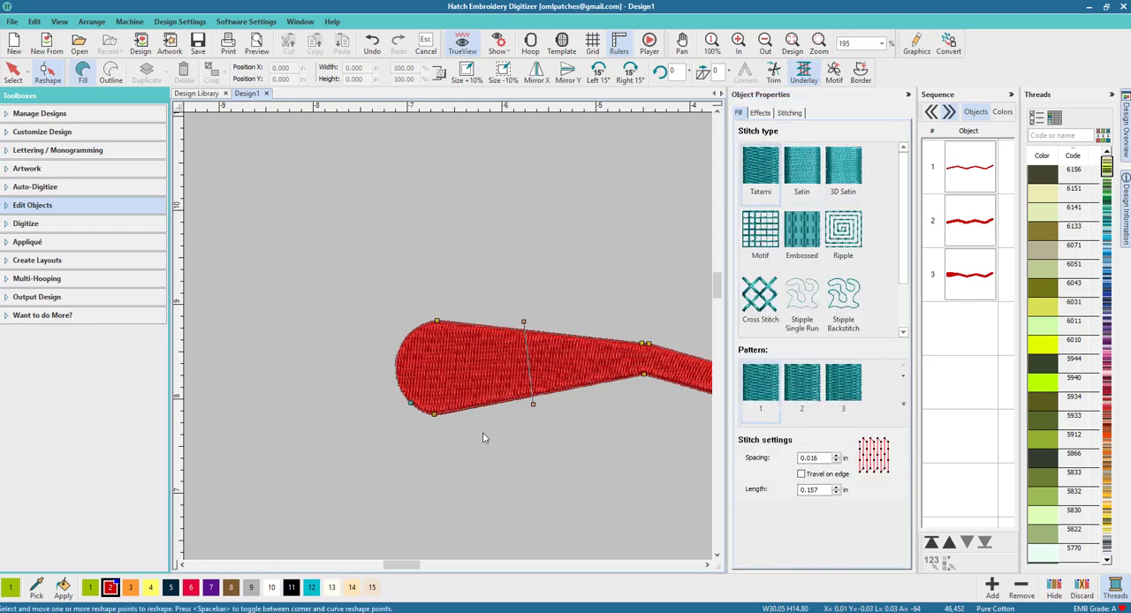
scroll(449, 341, down, 2)
scroll(449, 341, up, 1)
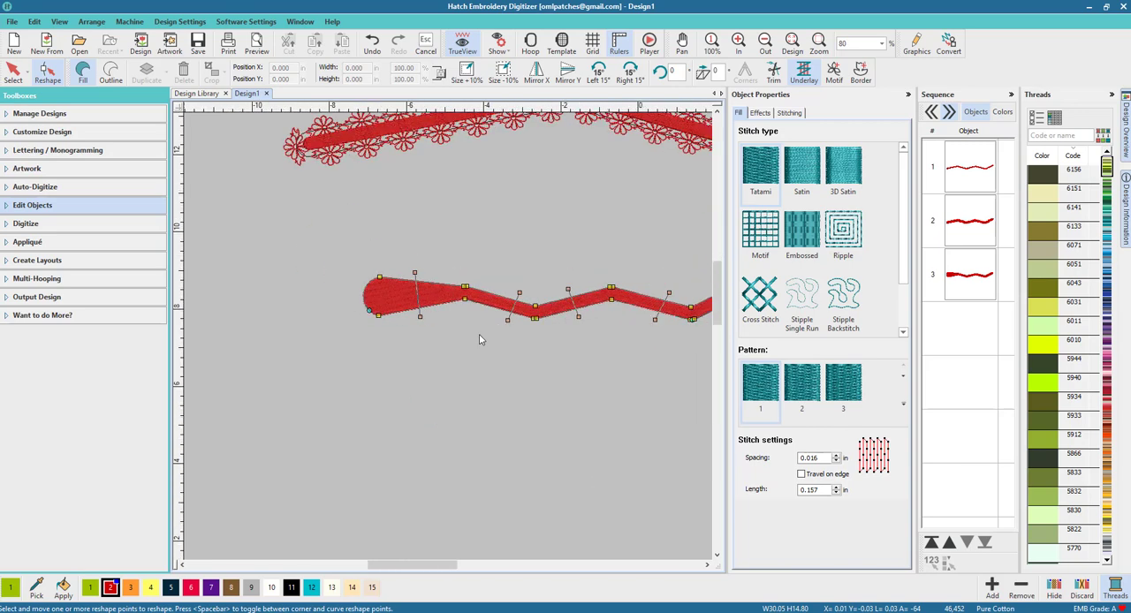
Add a reshape point on the upper edge of the band just beside its widened left end.
scroll(447, 341, up, 3)
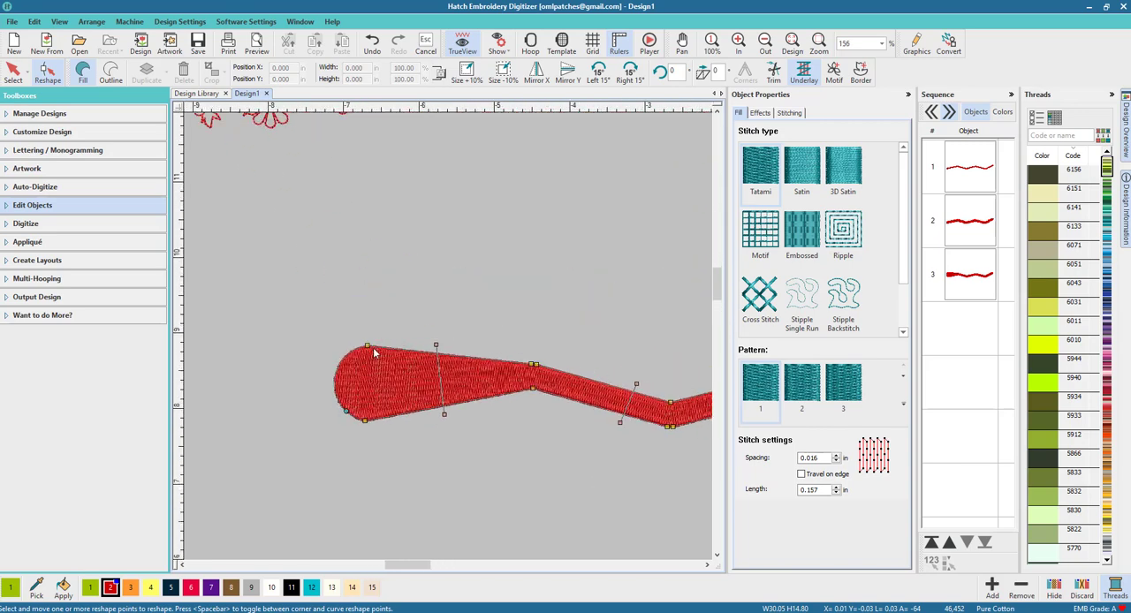
click(401, 351)
scroll(433, 379, down, 5)
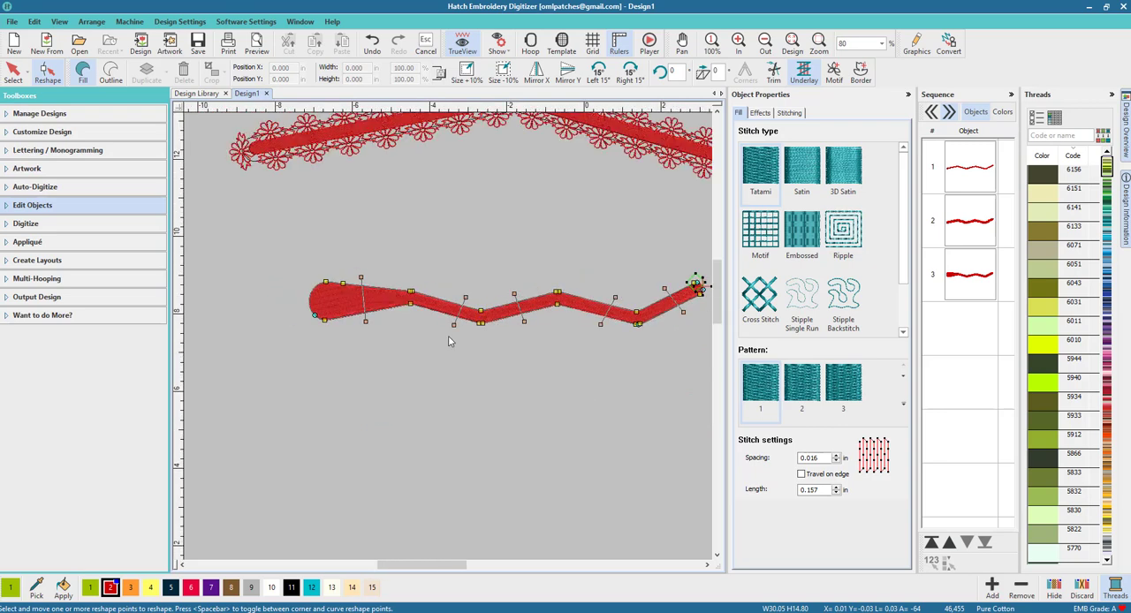
Add a reshape point on the lower edge near the widened left end and raise it to form a hooked tip.
scroll(449, 342, up, 2)
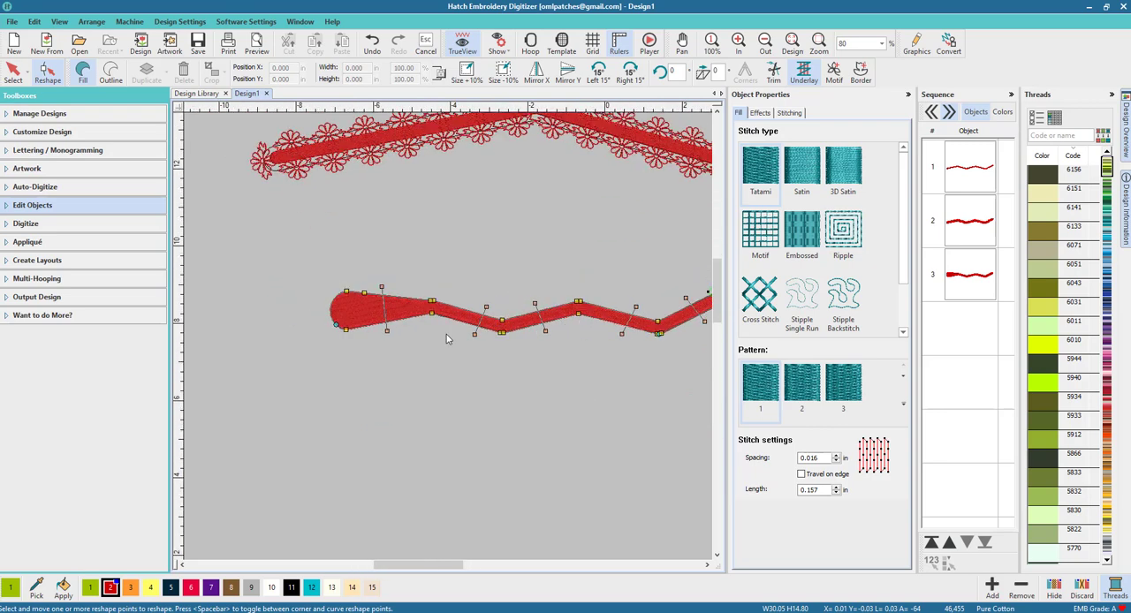
scroll(444, 333, up, 1)
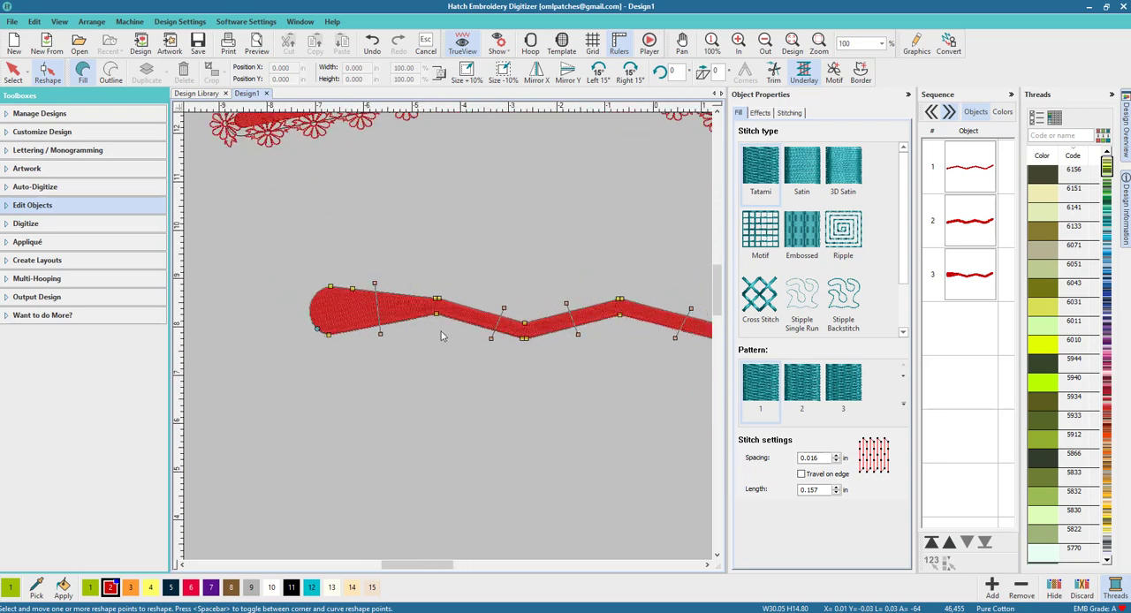
click(359, 328)
drag(358, 328, 344, 303)
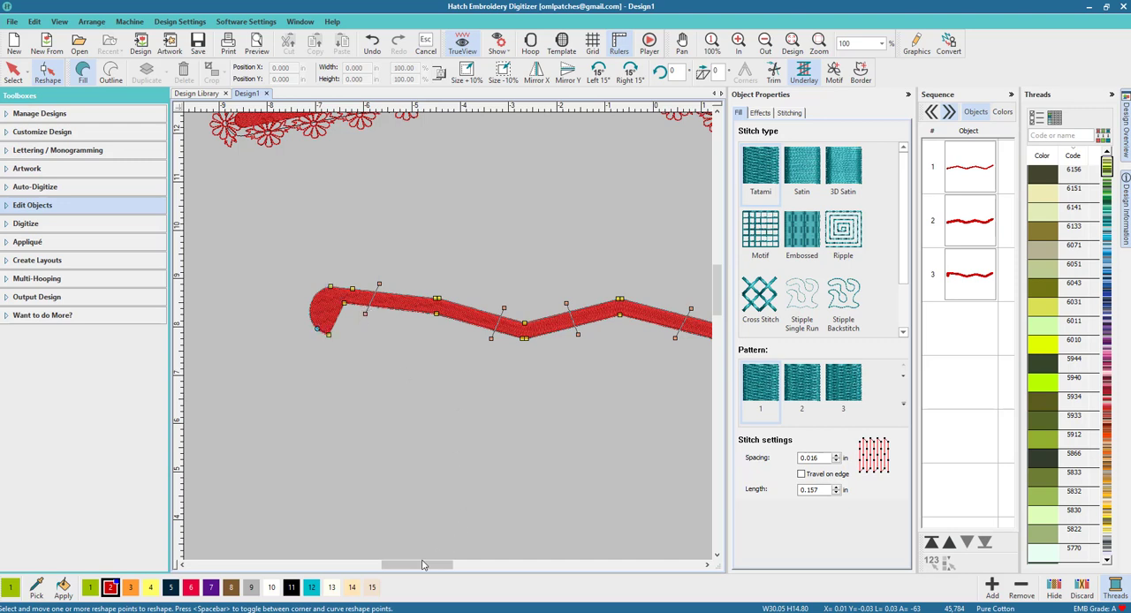
mouse_move(422, 565)
mouse_down()
mouse_move(448, 564)
mouse_move(422, 563)
mouse_up()
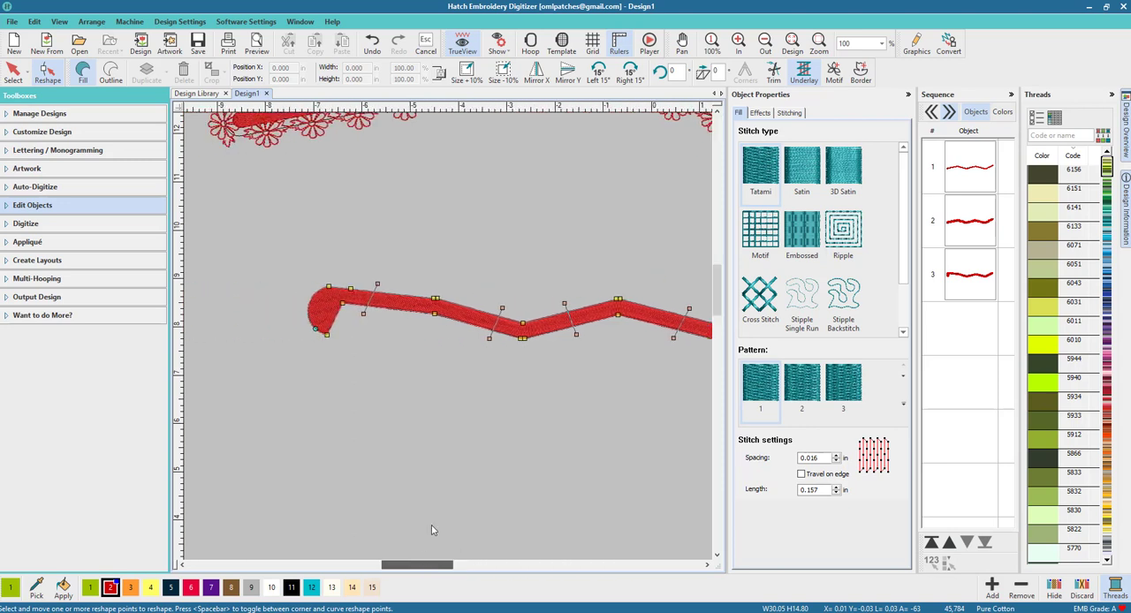